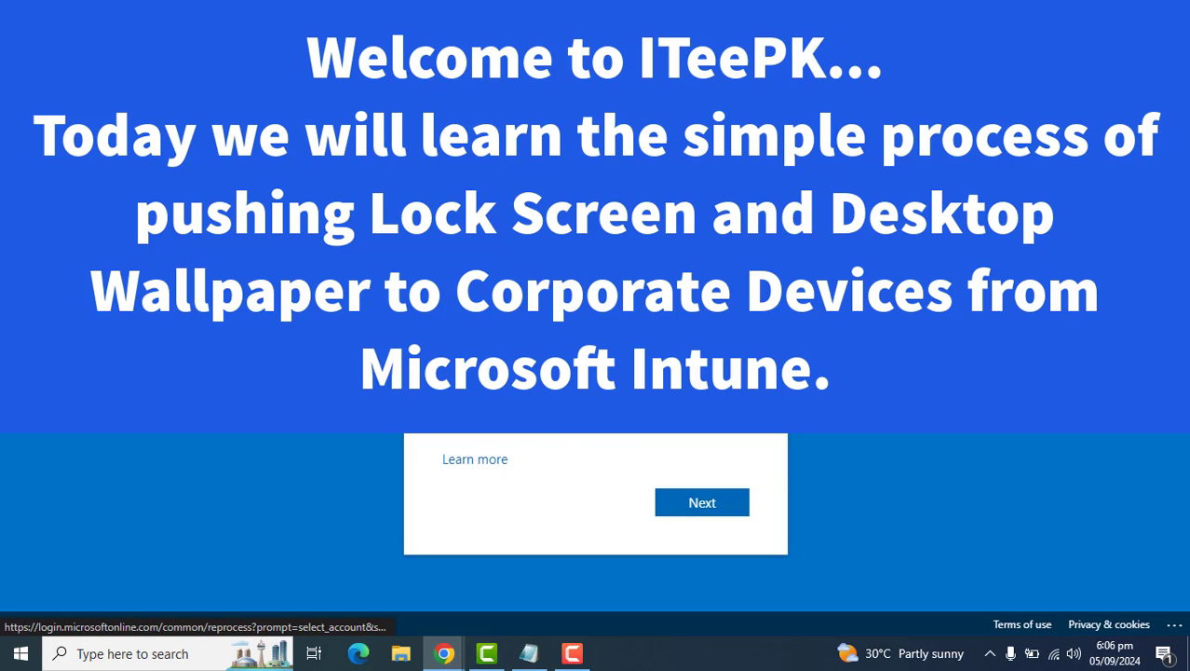
Sign in to the Microsoft Intune admin center and view its home page
key("Return")
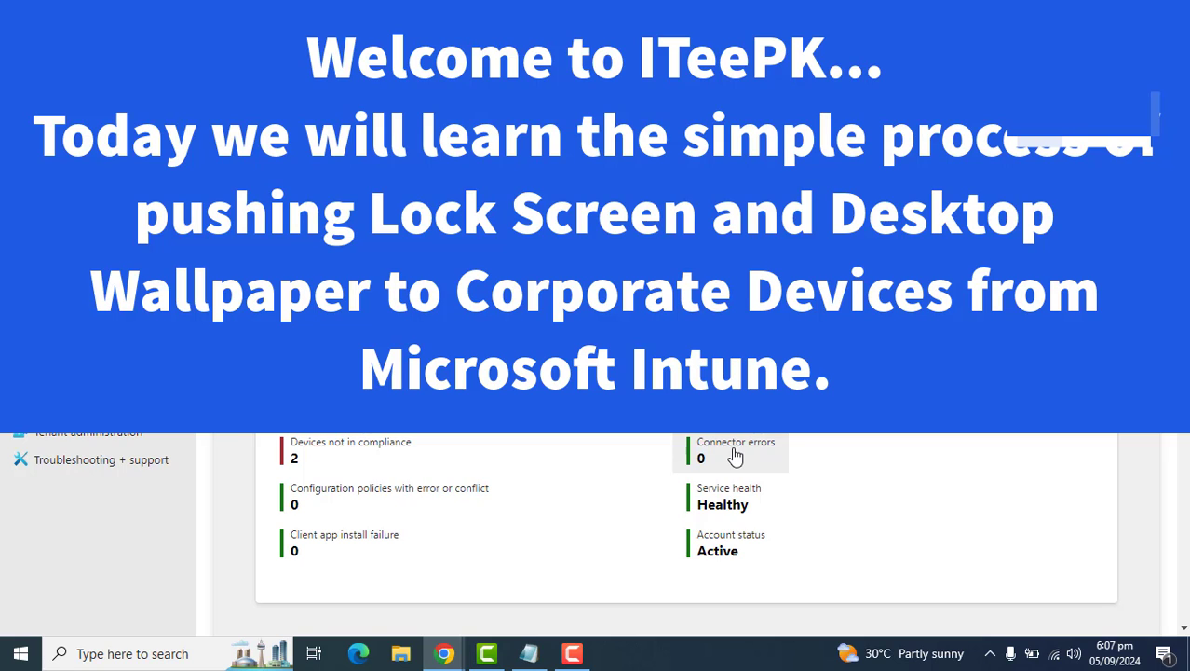
scroll(736, 461, "up", 1)
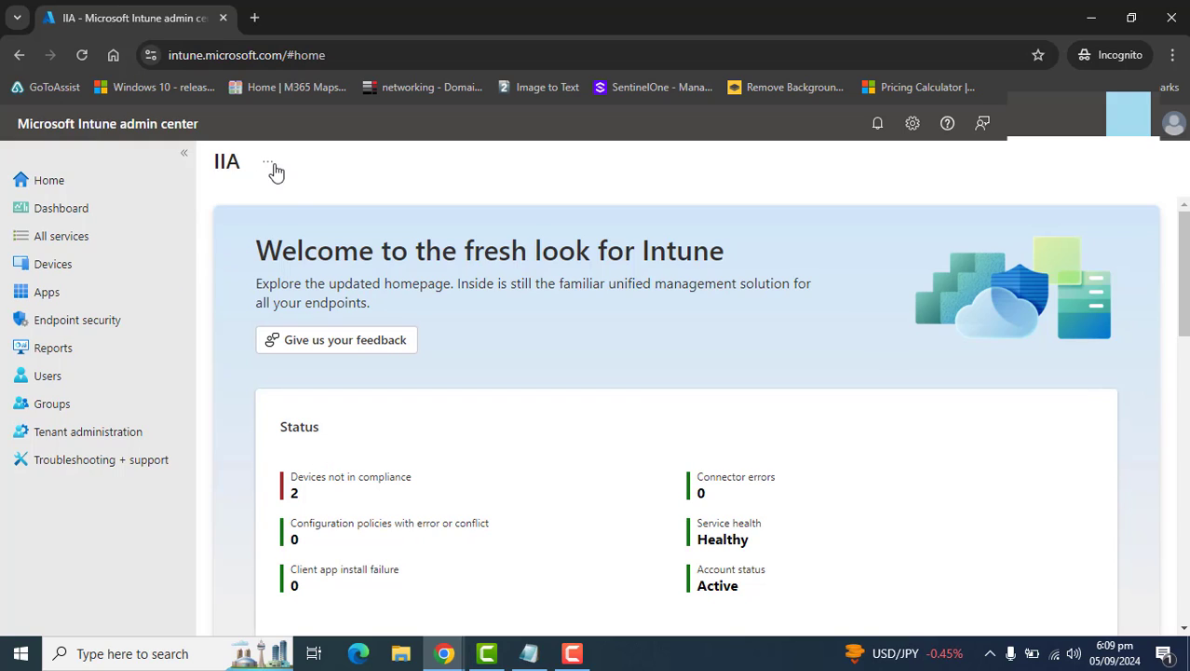
left_click(282, 54)
left_click(309, 54)
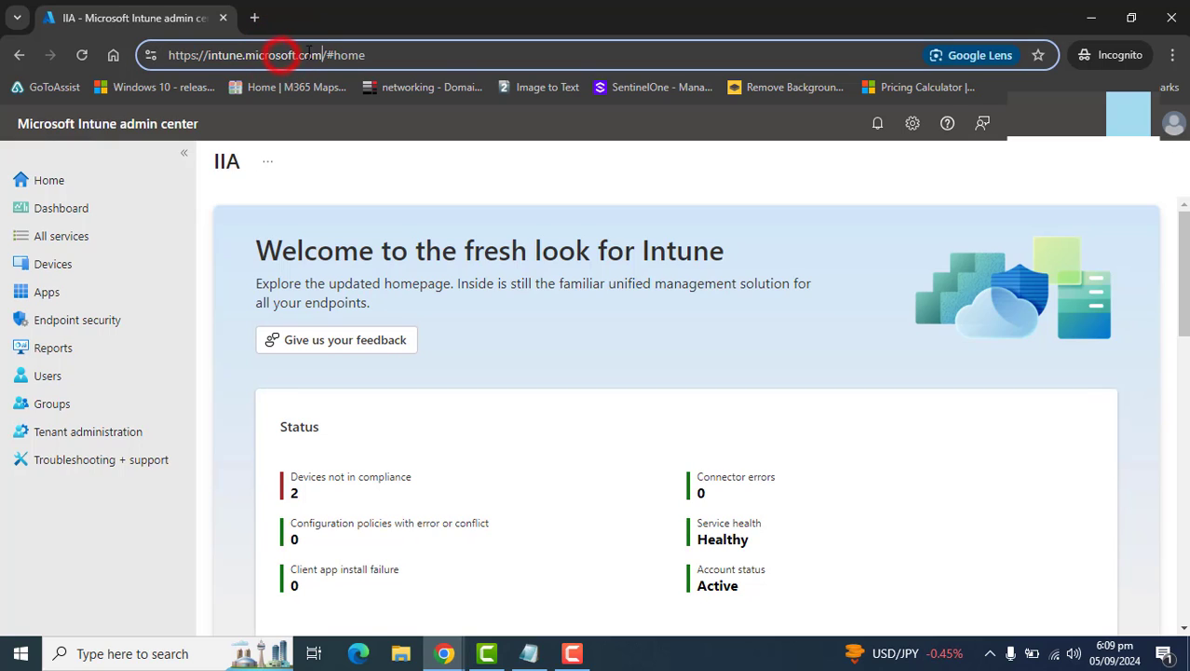
left_click_drag(323, 55, 154, 56)
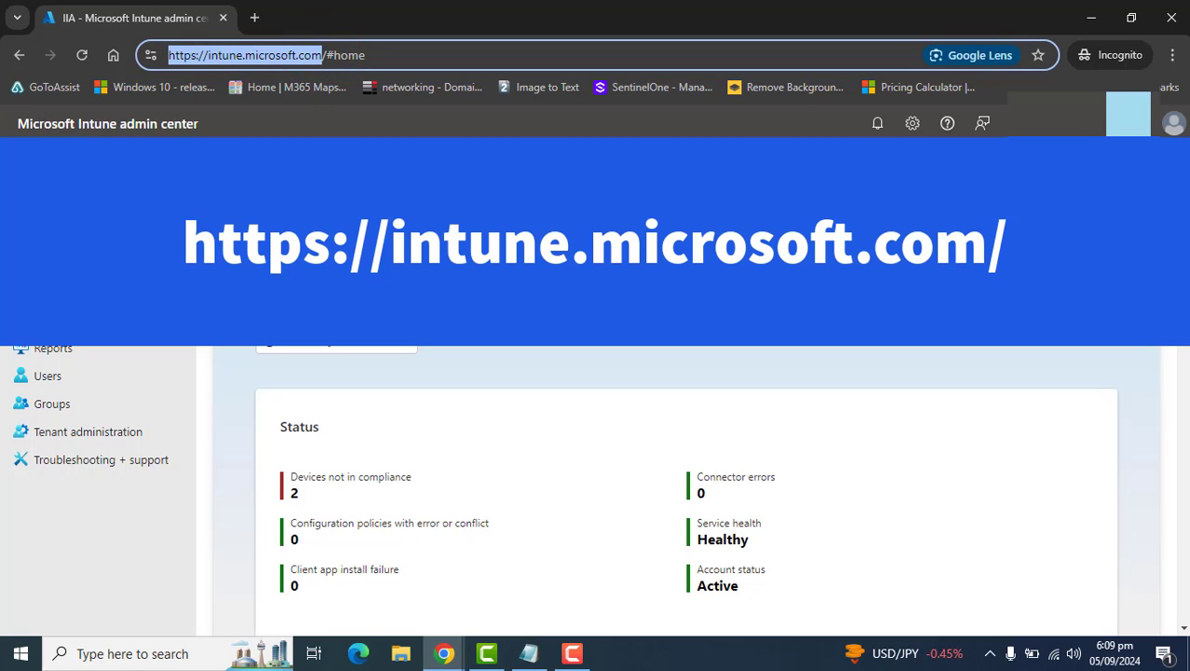
key("Escape")
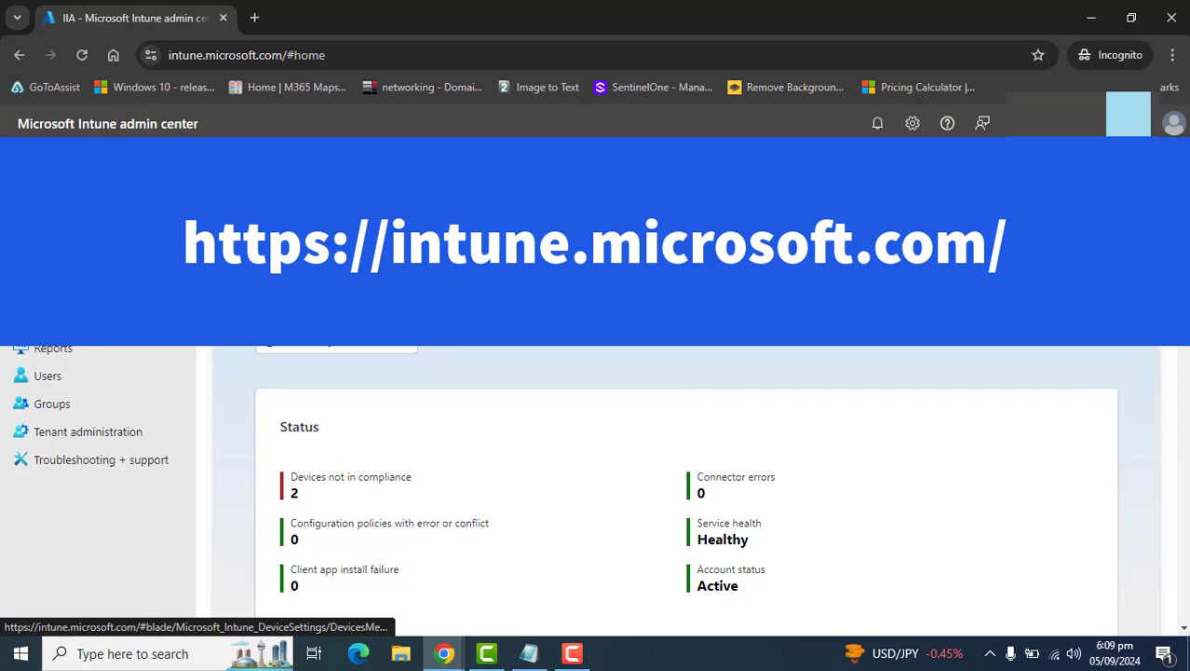
Open the device configuration policies and start creating a new policy
left_click(70, 265)
scroll(421, 401, "down", 5)
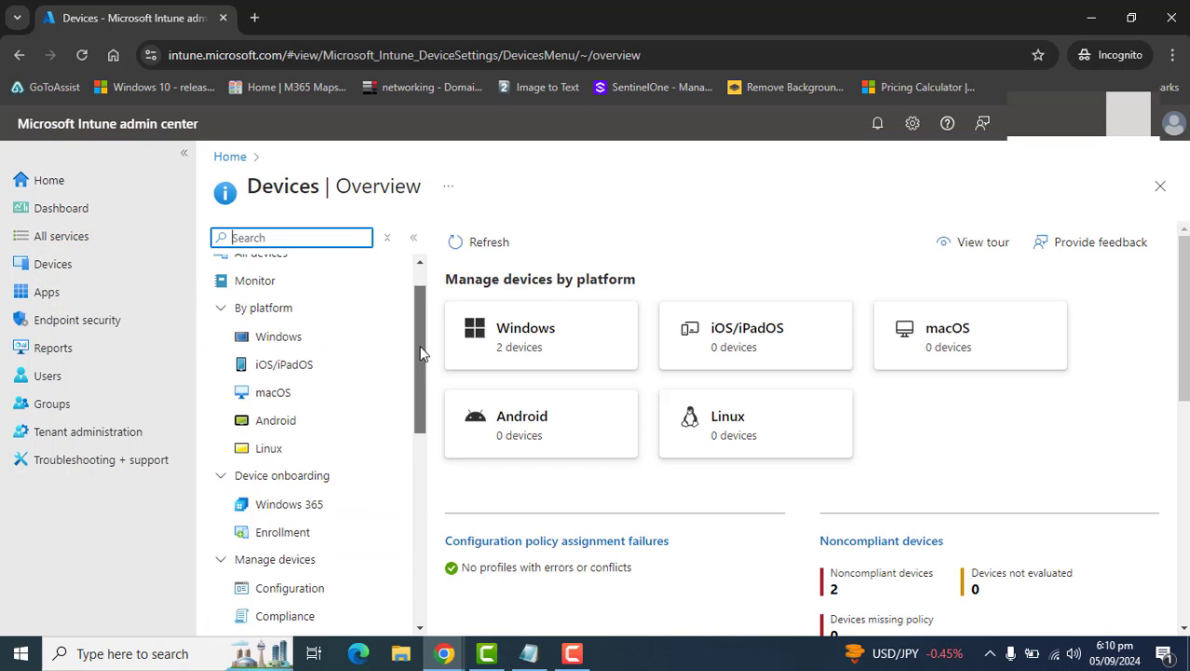
left_click(296, 403)
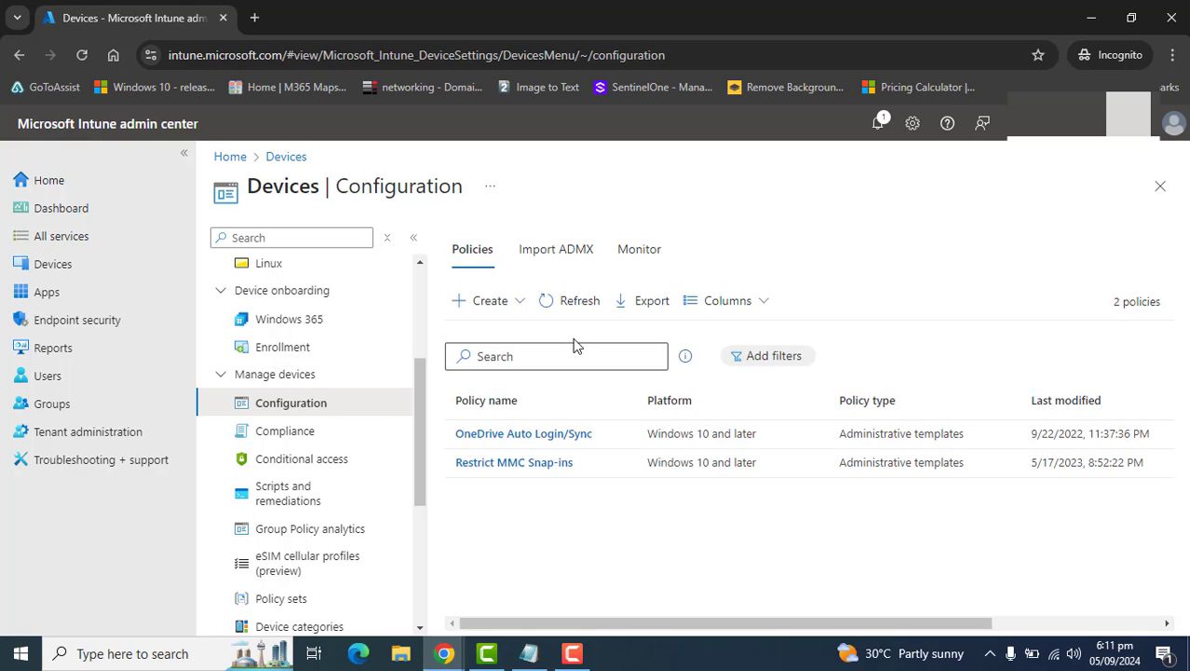
left_click(516, 302)
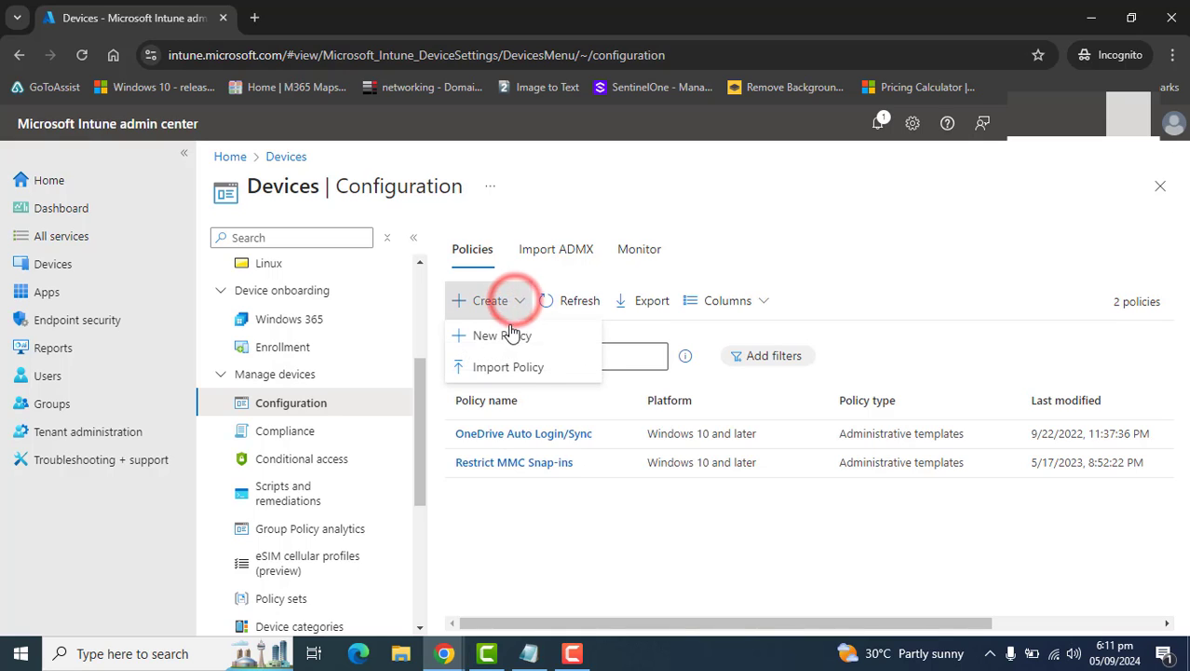
left_click(480, 337)
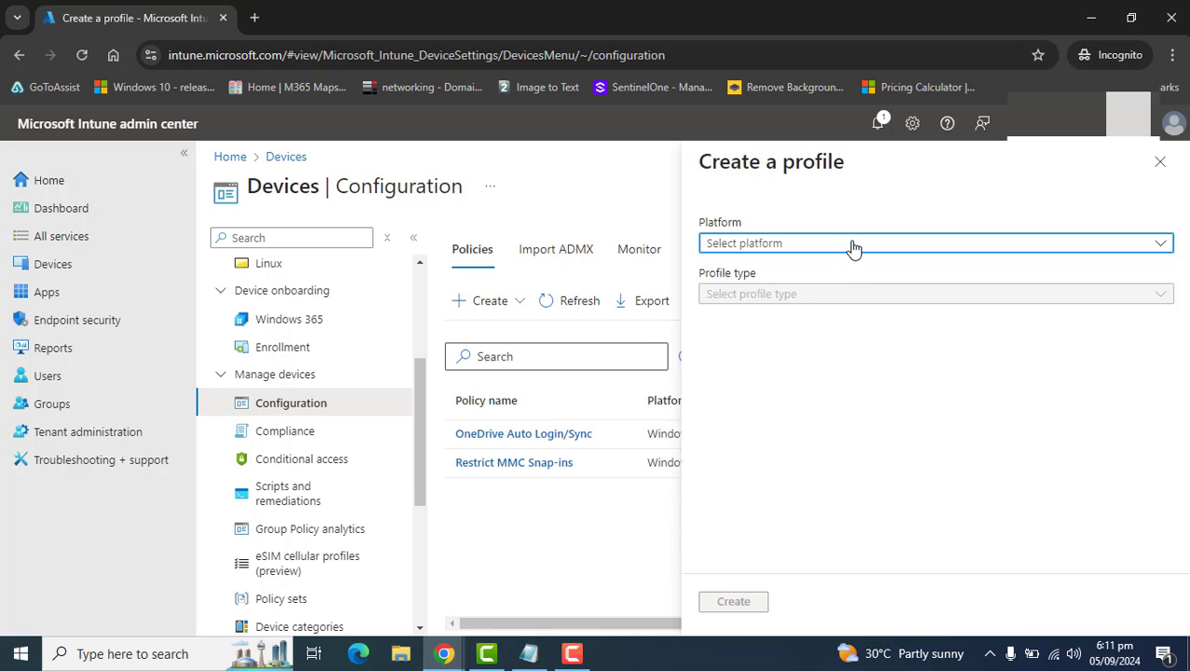
Create a profile for Windows 10 and later from the Device restrictions template
left_click(852, 243)
left_click(781, 406)
left_click(819, 293)
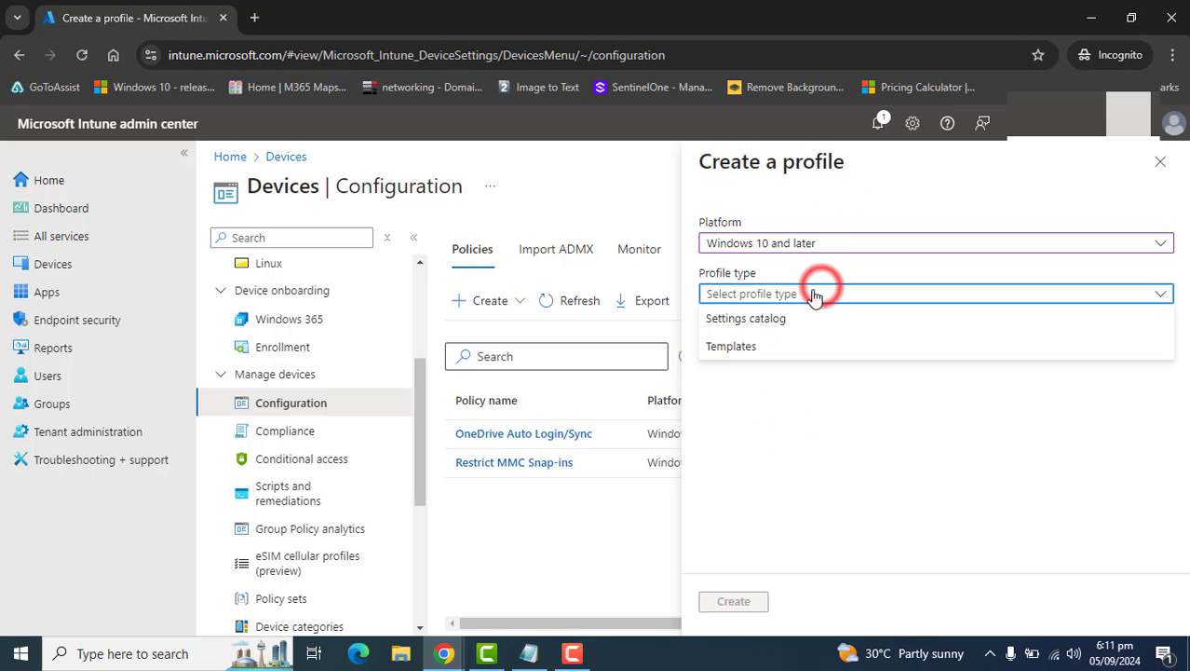
left_click(762, 346)
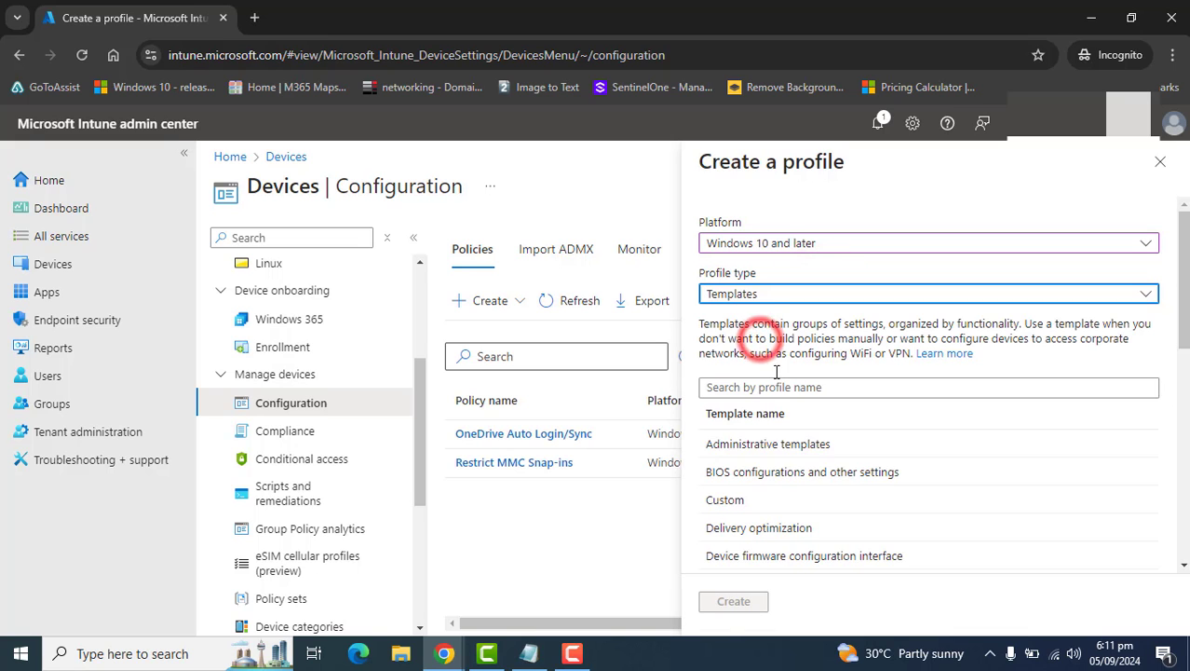
left_click_drag(1183, 335, 1184, 382)
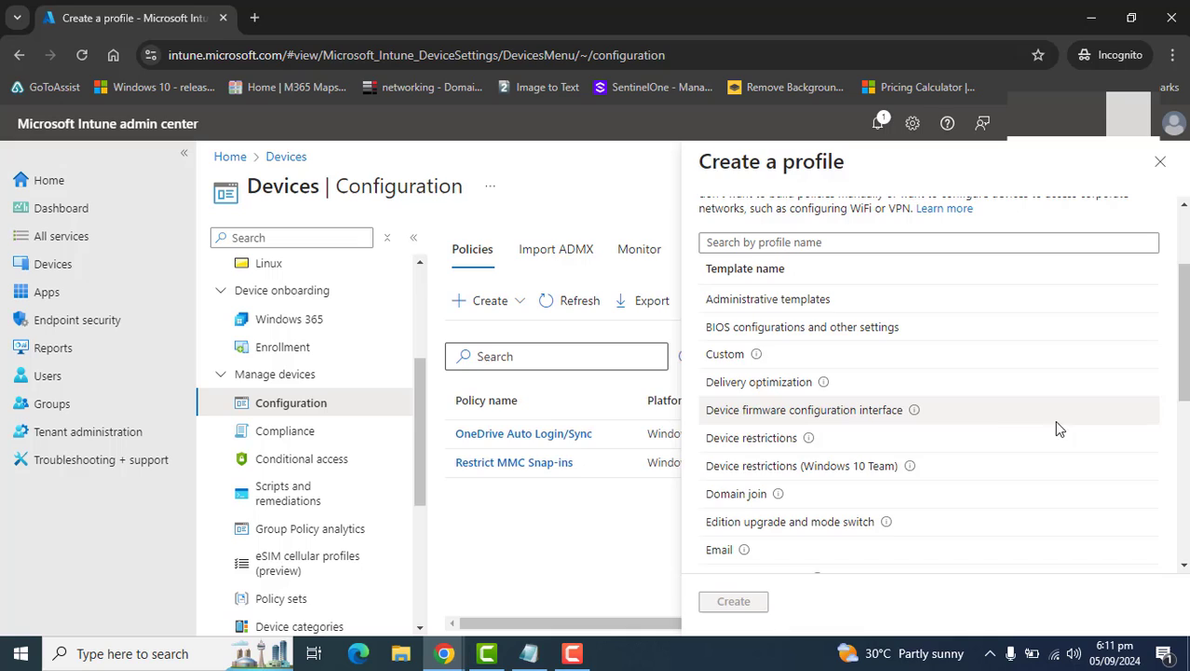
left_click(752, 440)
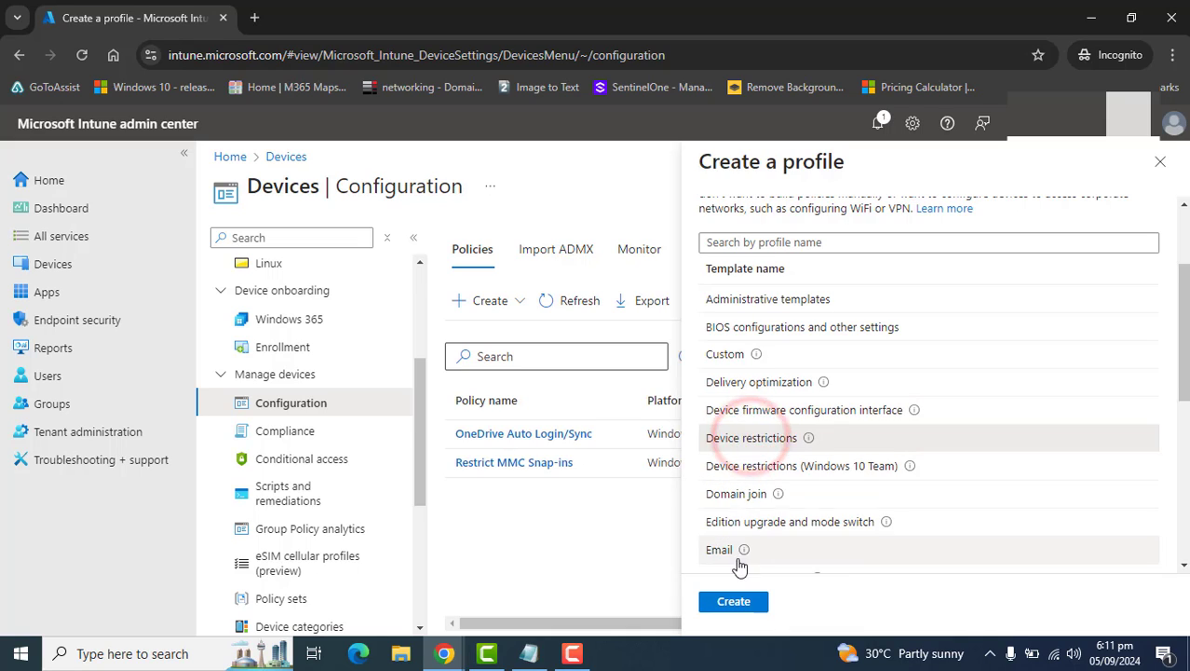
left_click(736, 601)
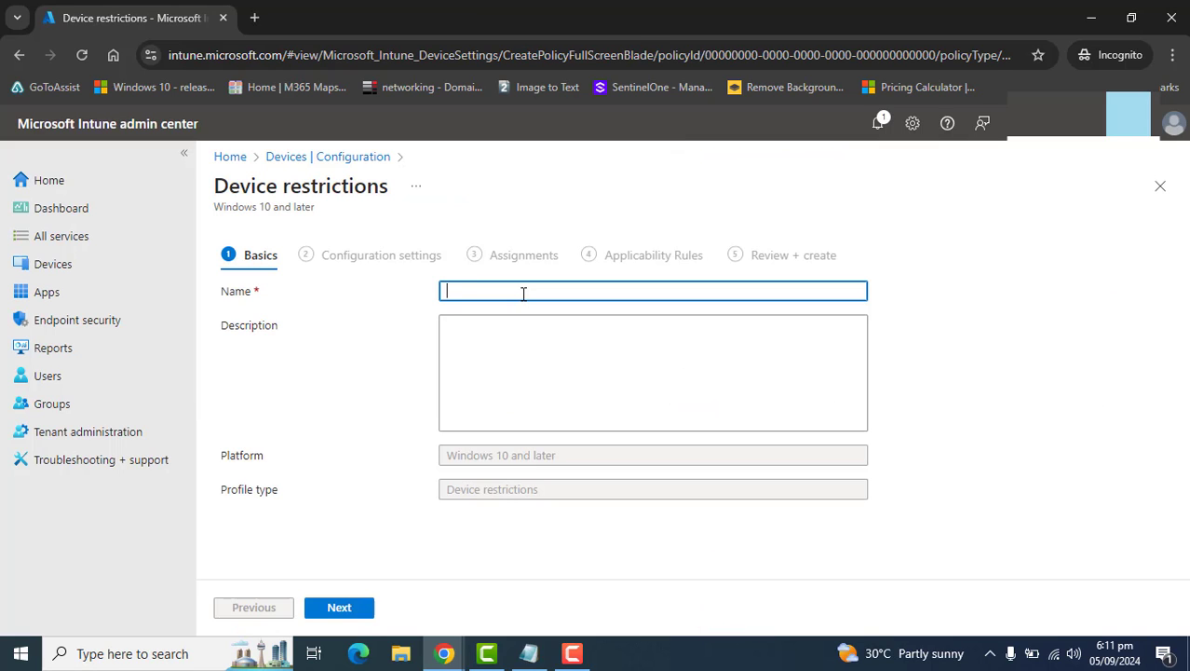
Name the profile "Windows Desktop and Lock Screen Wallpaper"
type("Dev")
type("Windo2s ")
type("Desktop and Lock Screen Ea")
key("BackSpace")
key("BackSpace")
type("Wallpa")
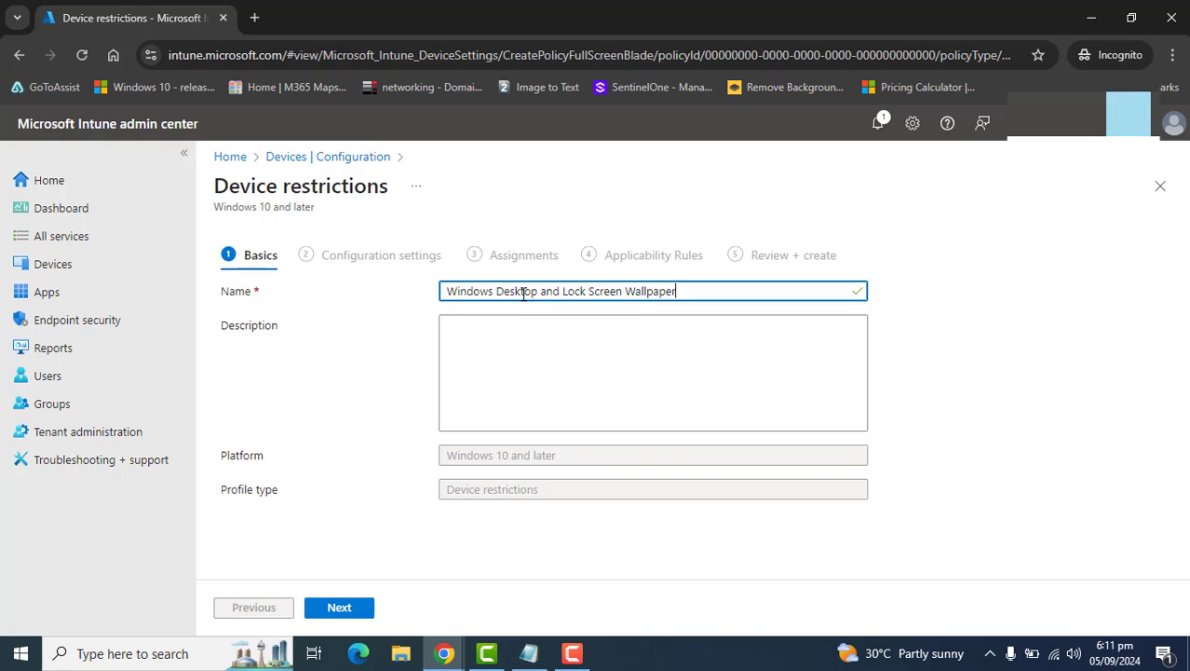
type("per")
Copy the profile name into the description and continue to the configuration settings
key("ctrl+a")
key("ctrl+c")
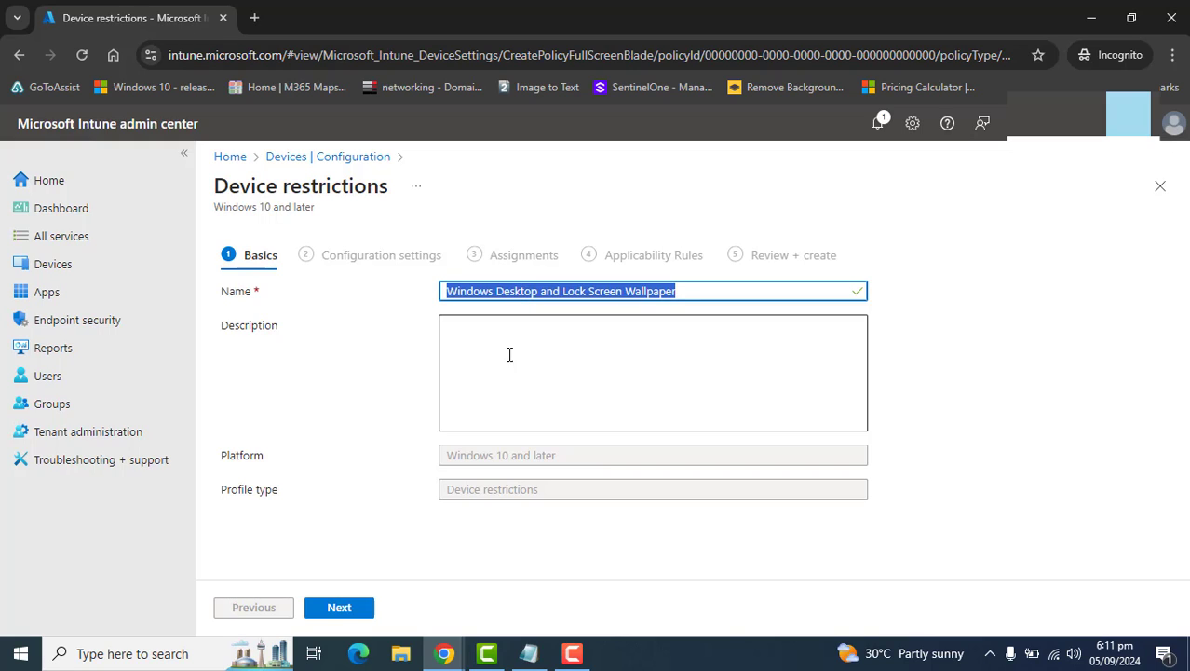
left_click(513, 364)
key("ctrl+v")
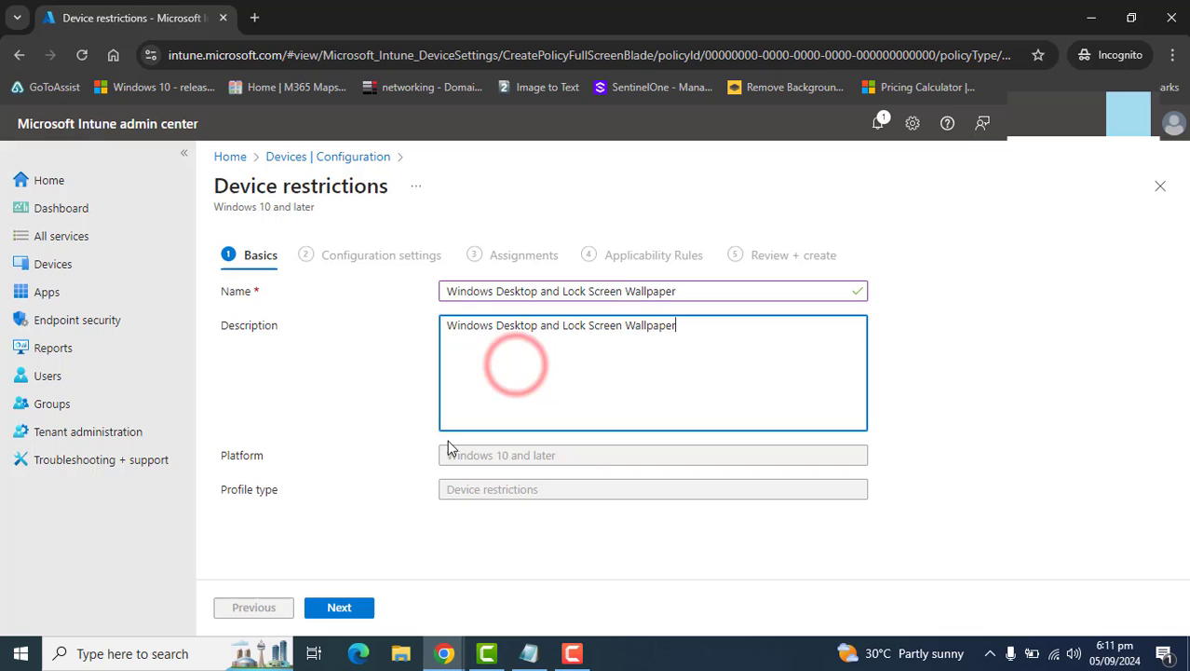
left_click(337, 606)
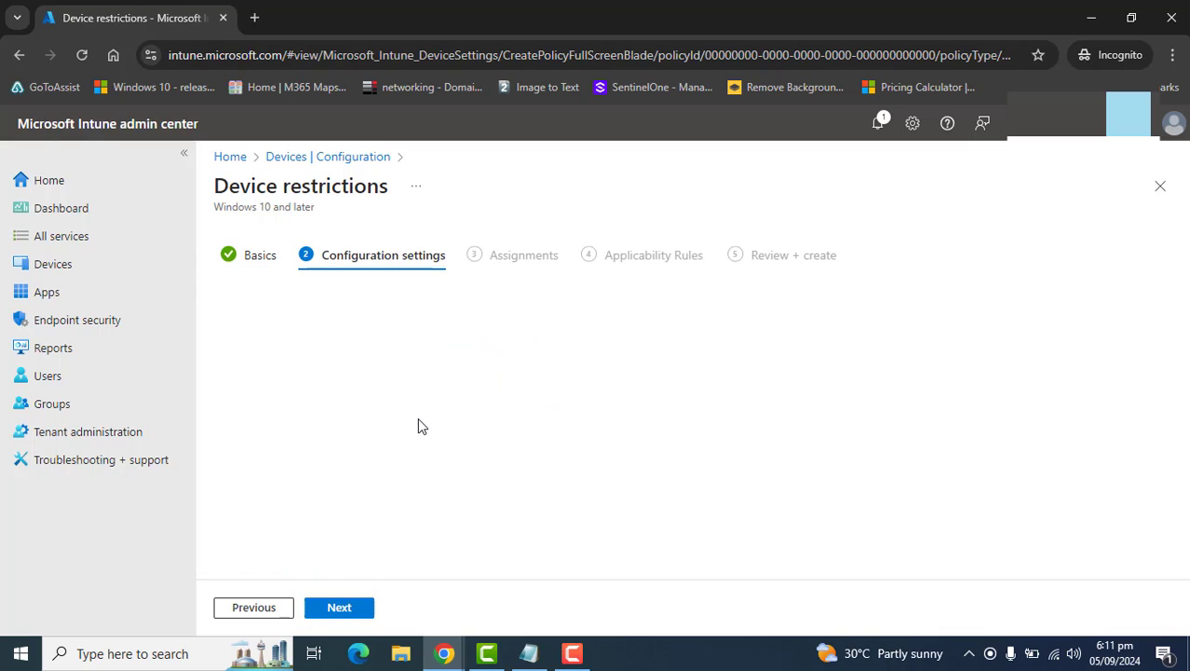
Expand the Locked Screen Experience settings and locate the locked screen picture URL setting
scroll(1185, 303, "down", 3)
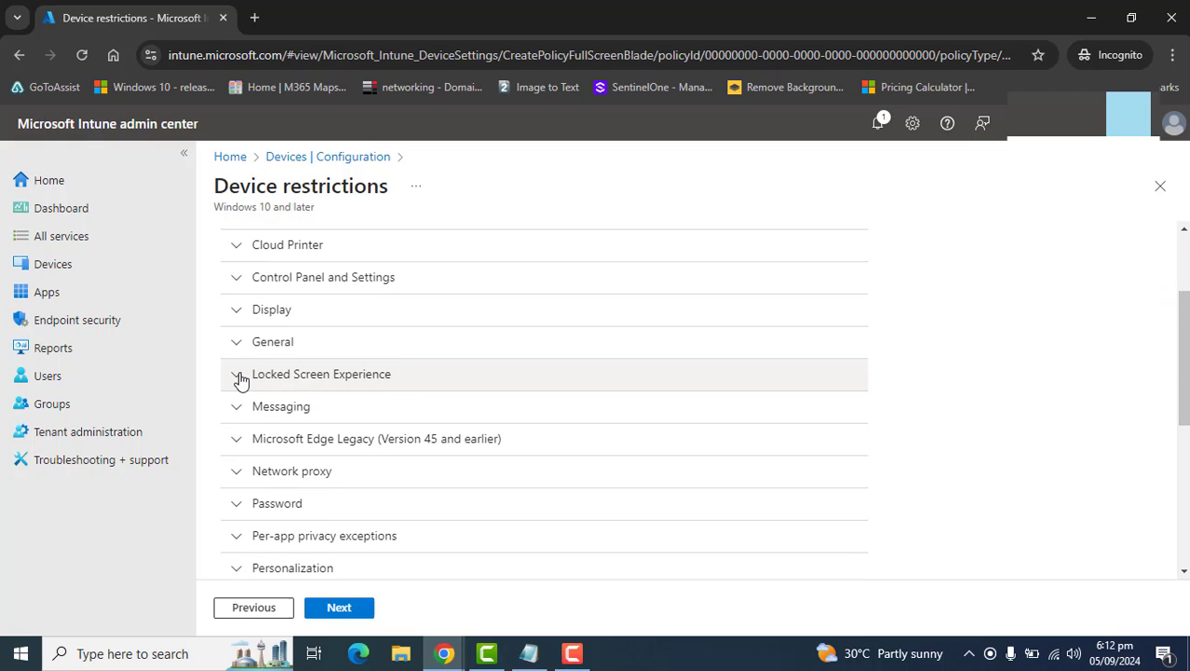
left_click(240, 377)
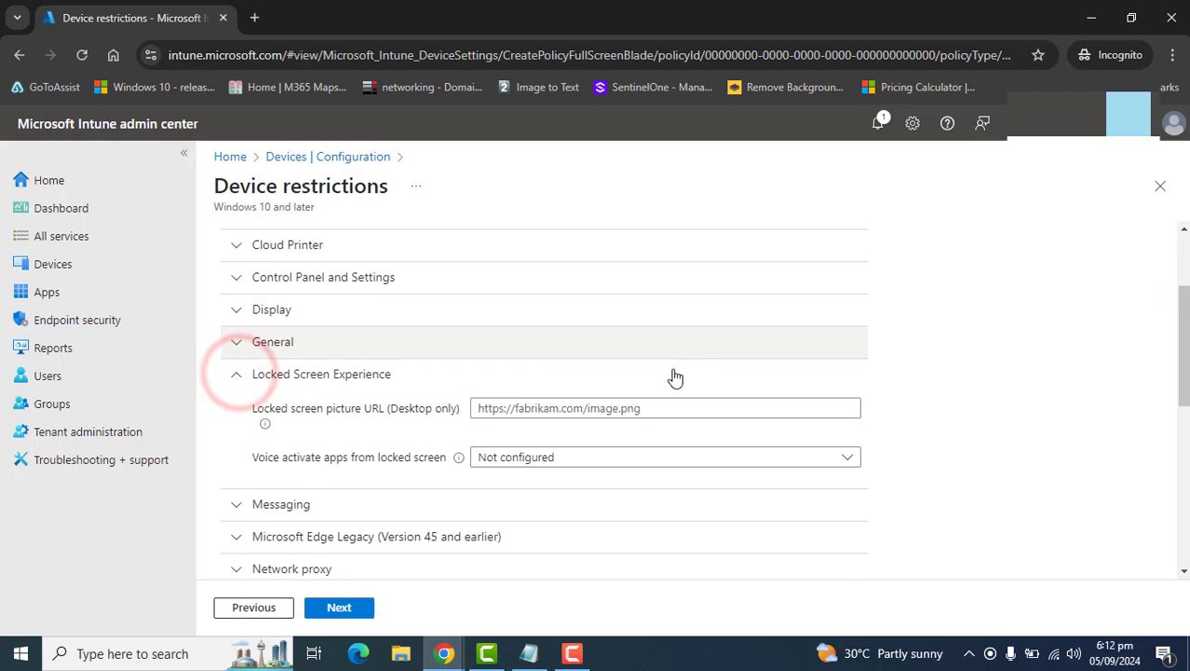
scroll(612, 437, "down", 1)
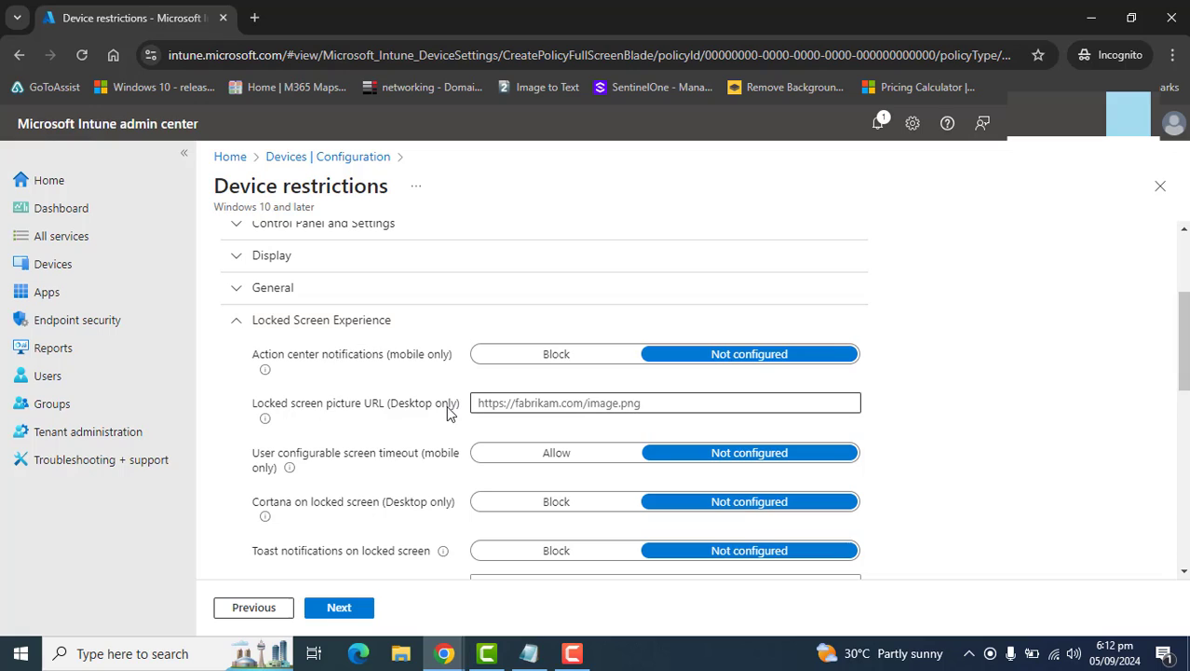
left_click_drag(255, 404, 393, 403)
left_click(435, 422)
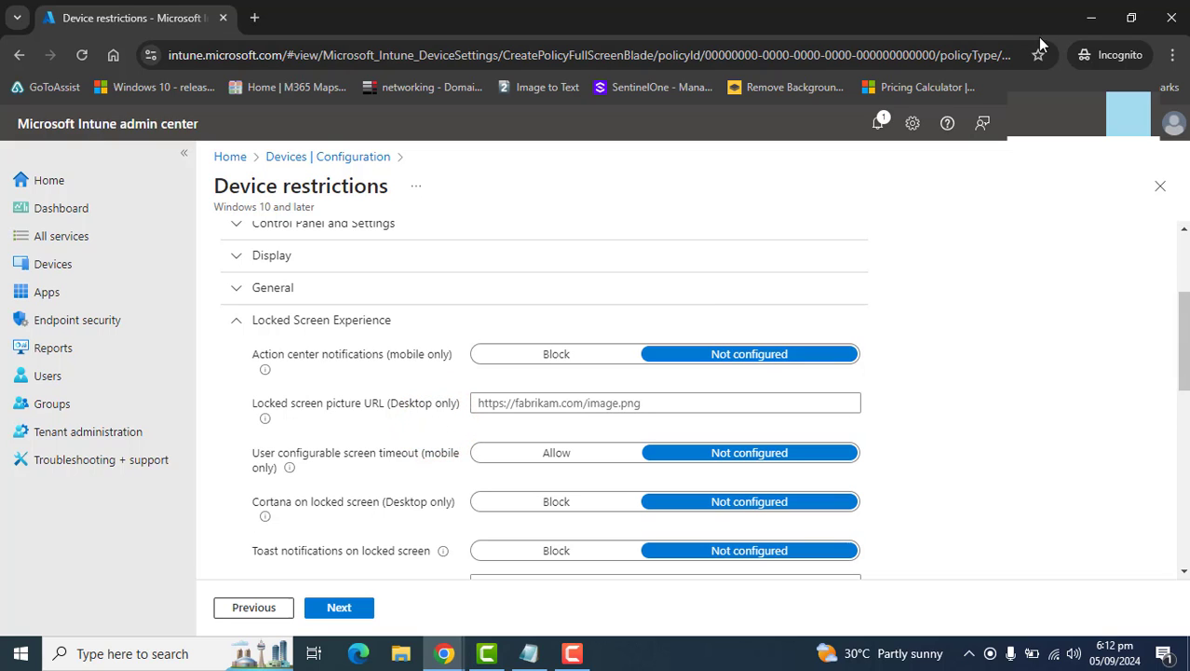
Copy the full image address from the PICTURE URL text file on the desktop
left_click(1091, 18)
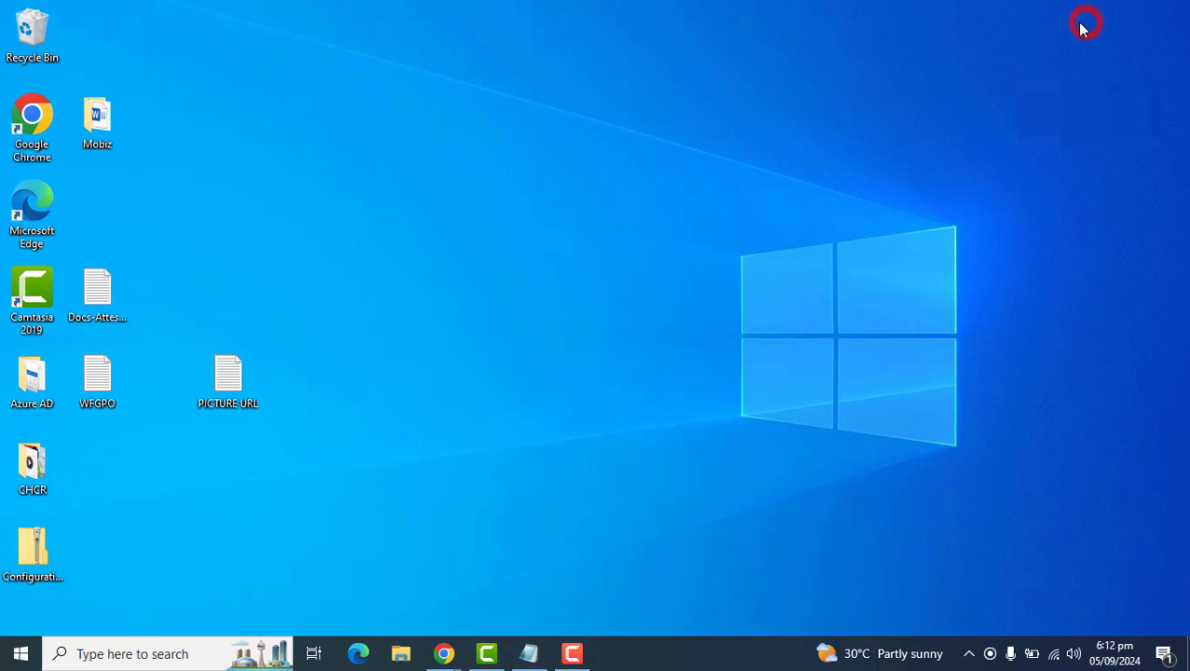
double_click(226, 382)
left_click(252, 366)
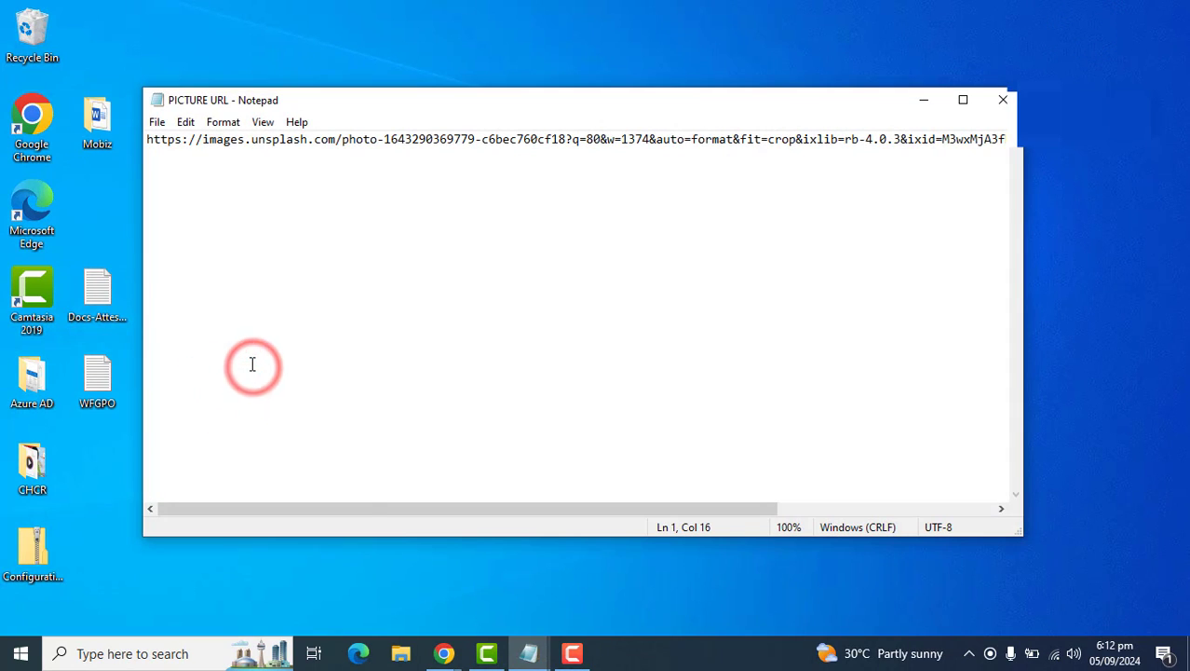
key("ctrl+a")
left_click(528, 653)
Switch back to the Intune Device restrictions window in Chrome and paste the image address as the locked screen picture URL
mouse_move(444, 653)
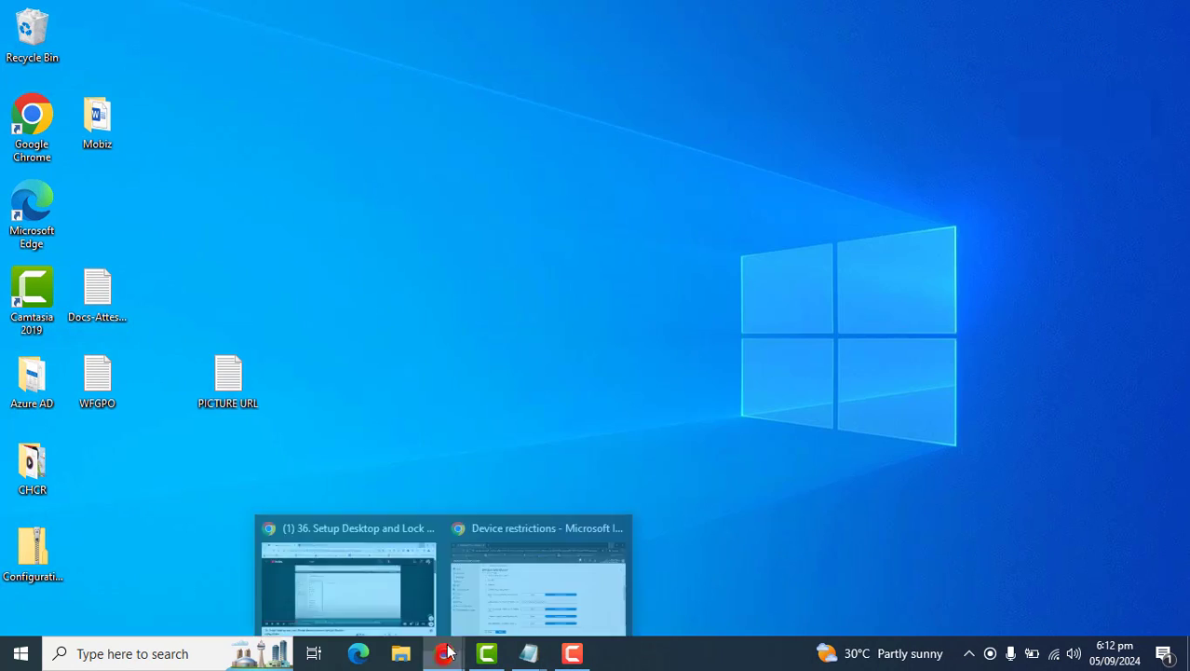
left_click(544, 571)
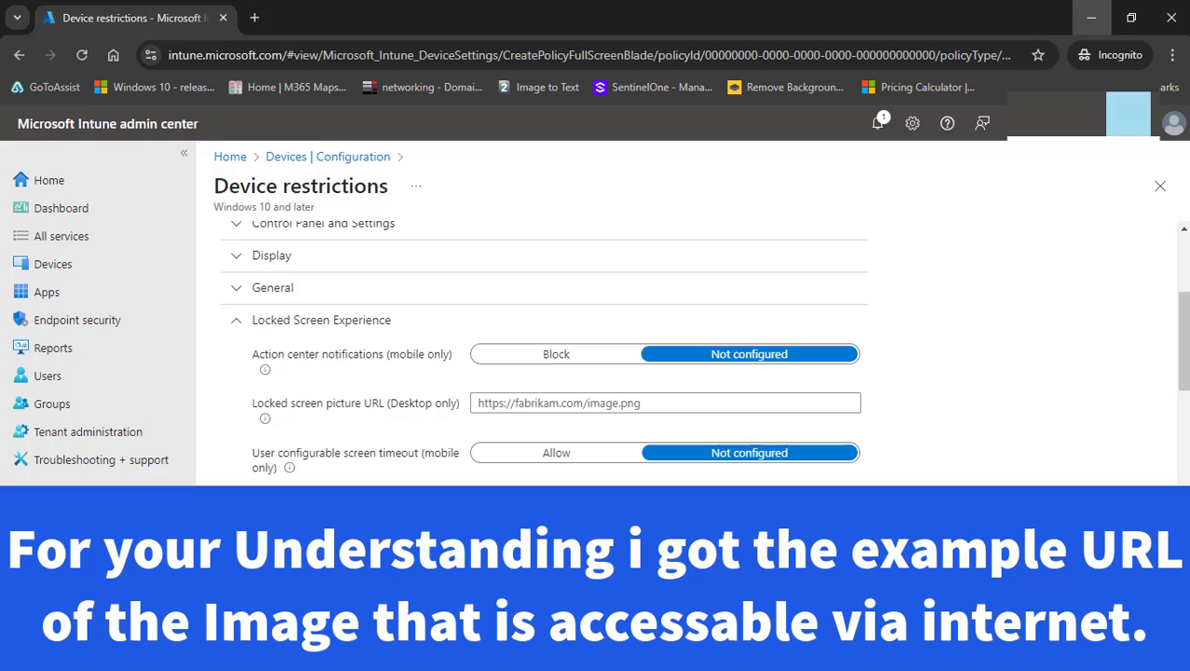
left_click(533, 402)
key("ctrl+v")
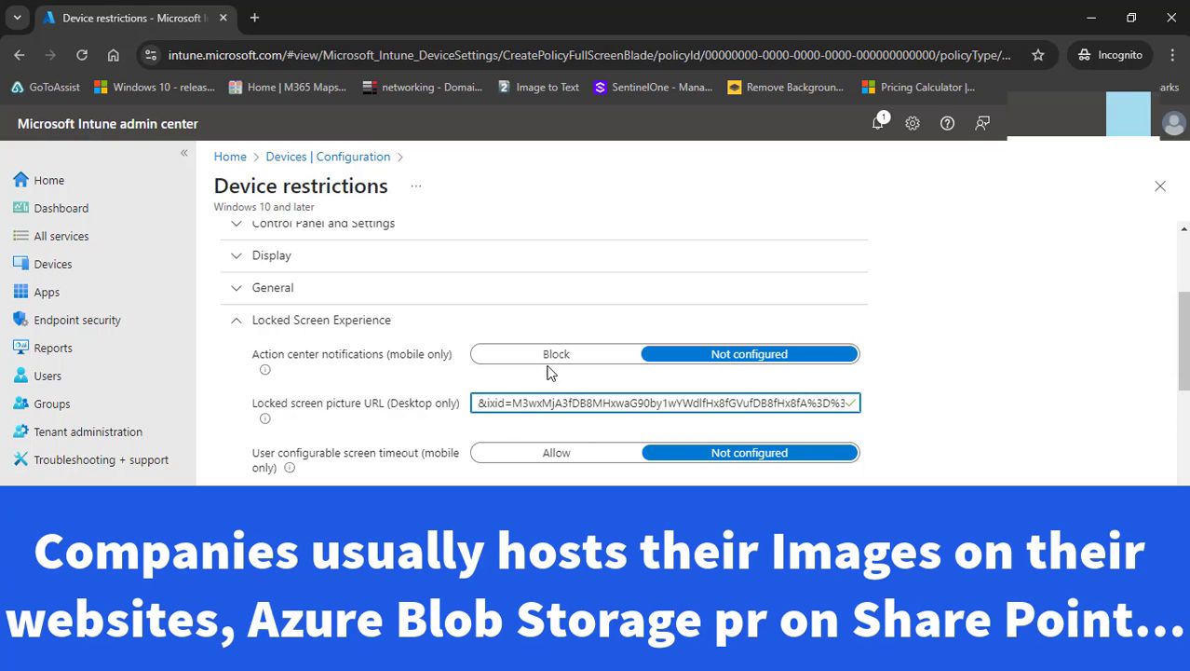
Load the copied image URL in a new browser tab and check the picture
left_click(254, 20)
left_click(306, 48)
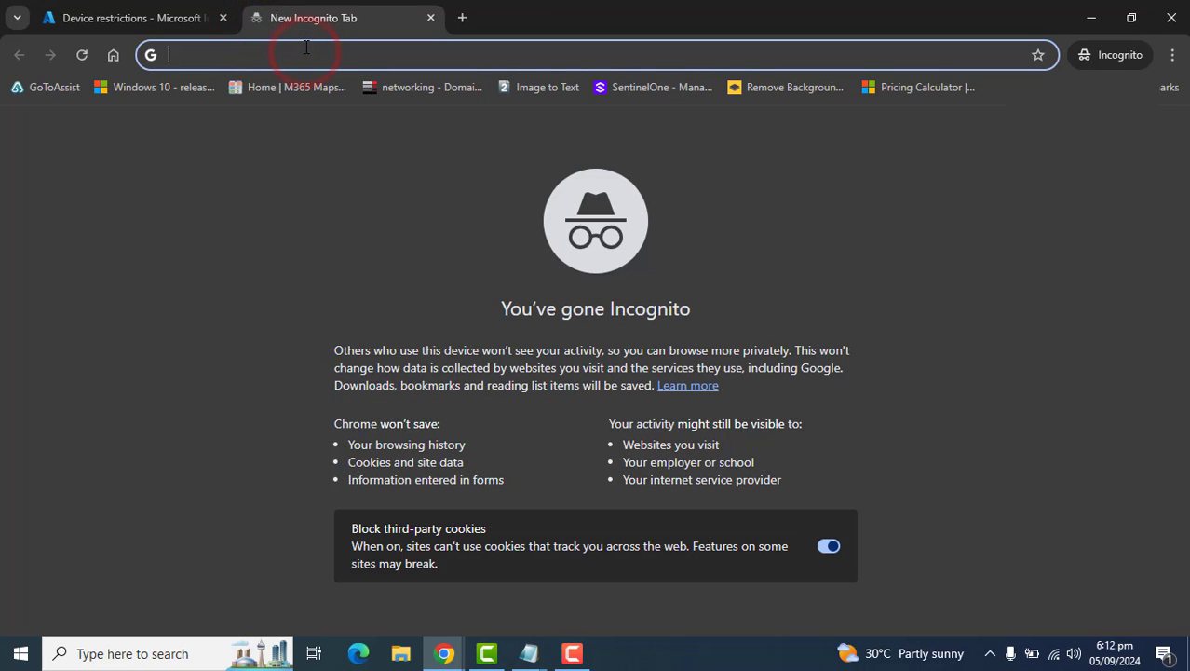
key("ctrl+v")
key("Return")
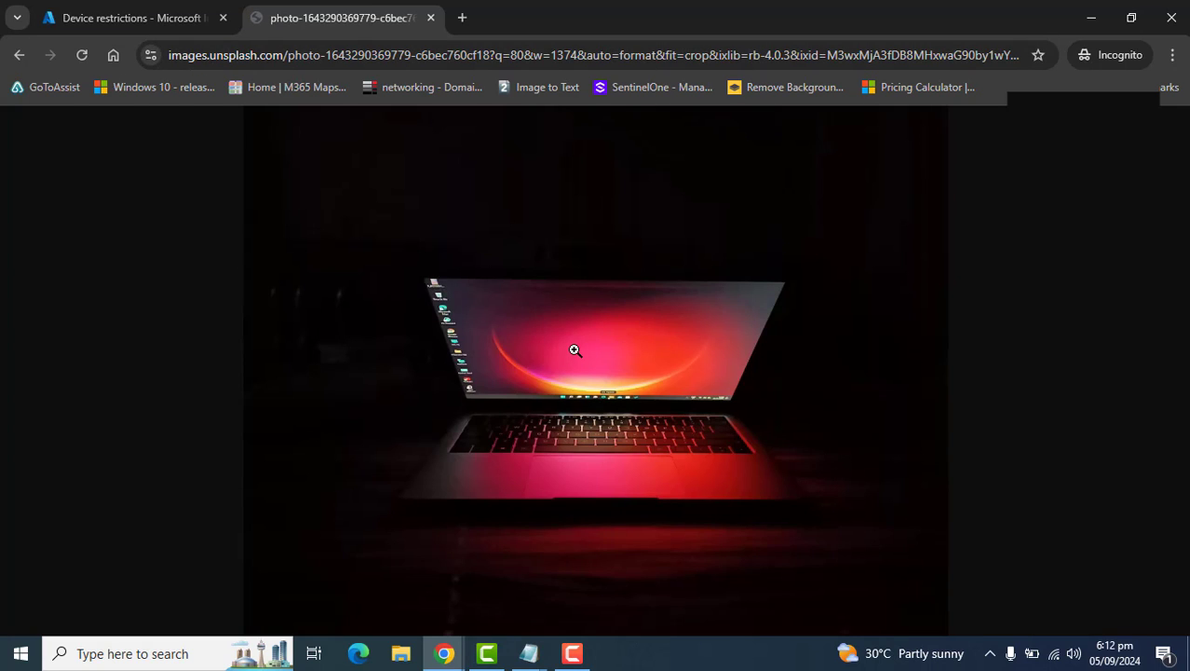
left_click(574, 349)
left_click(574, 348)
left_click(574, 347)
left_click(574, 347)
Return to the Device restrictions profile and expand its Personalization settings
left_click(74, 11)
left_click(677, 403)
scroll(794, 413, "down", 3)
scroll(1185, 438, "down", 3)
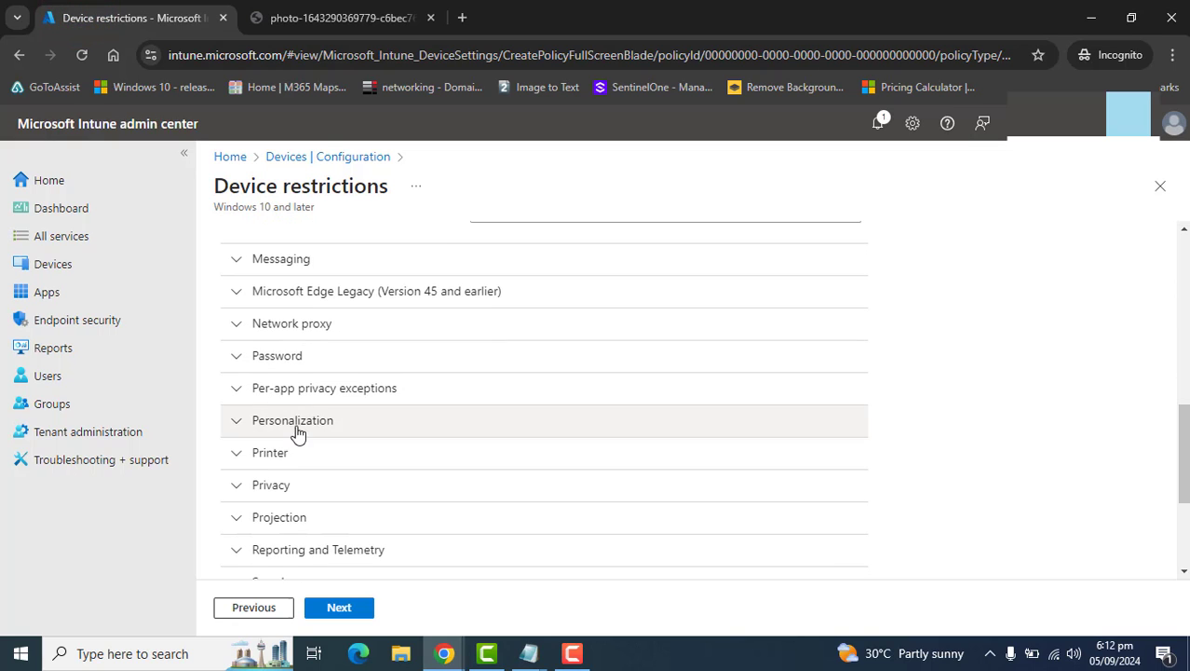
left_click(295, 426)
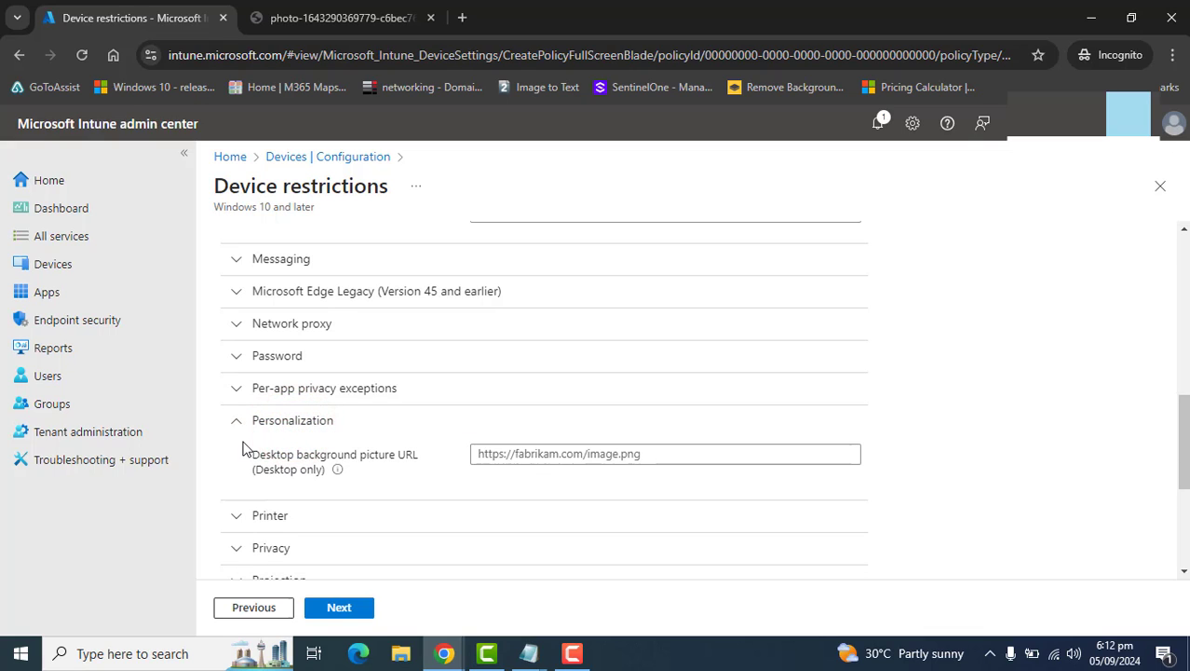
Paste the same image address as the desktop background picture URL
left_click_drag(256, 462, 377, 459)
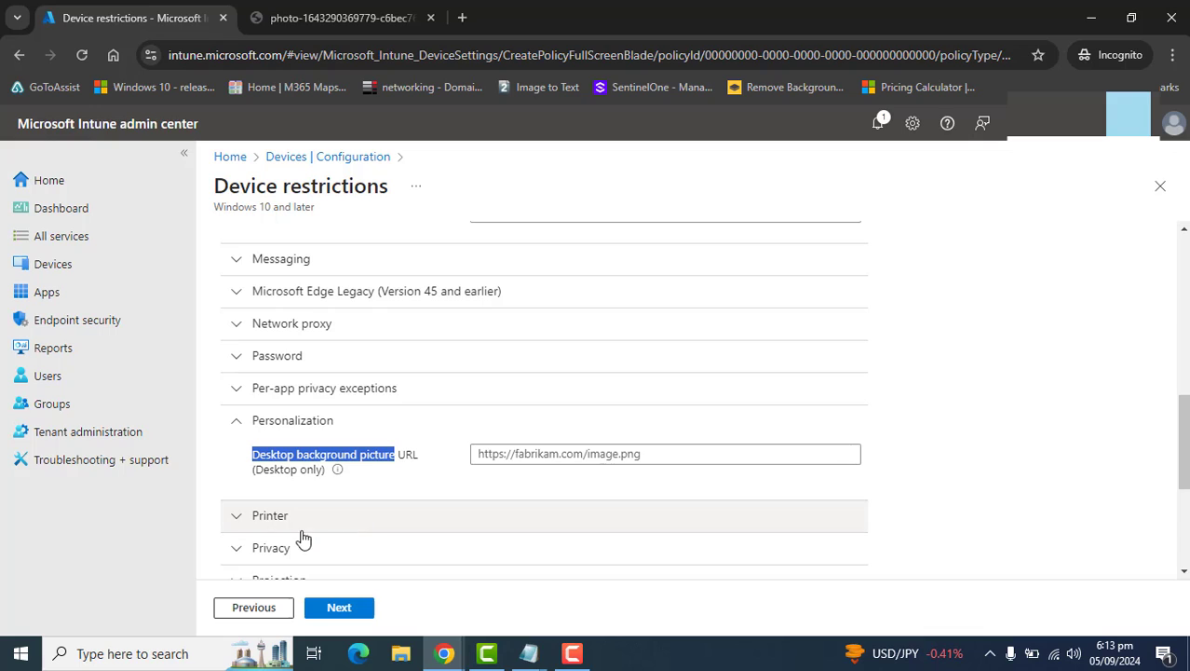
left_click(420, 454)
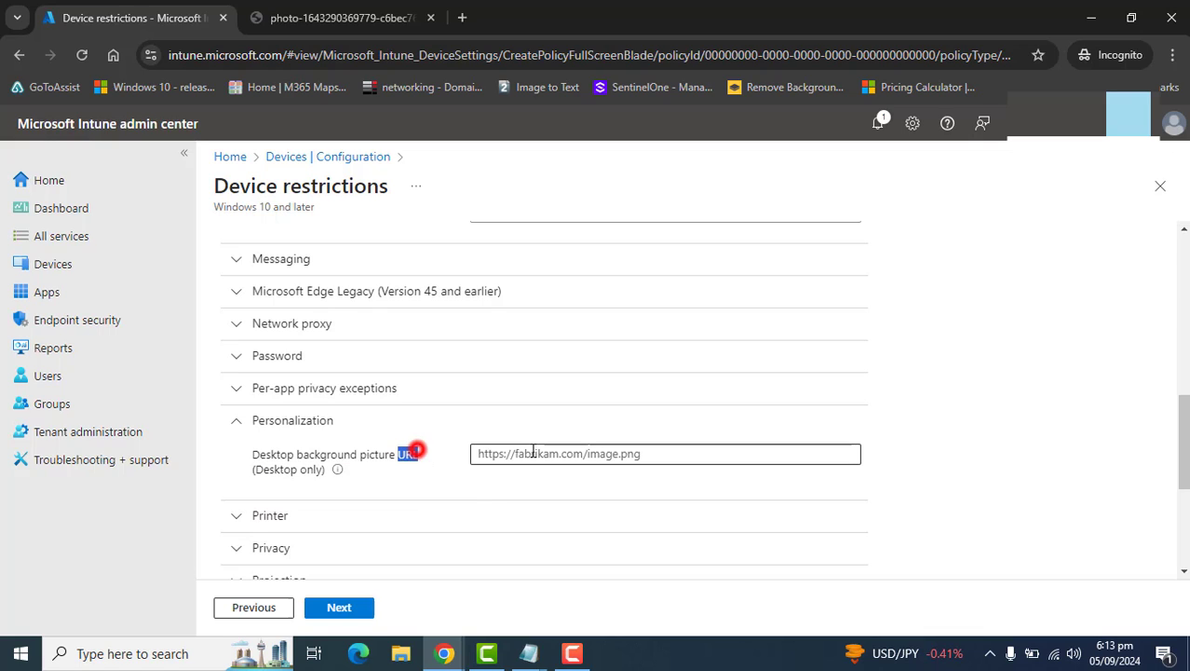
left_click(530, 454)
key("ctrl+v")
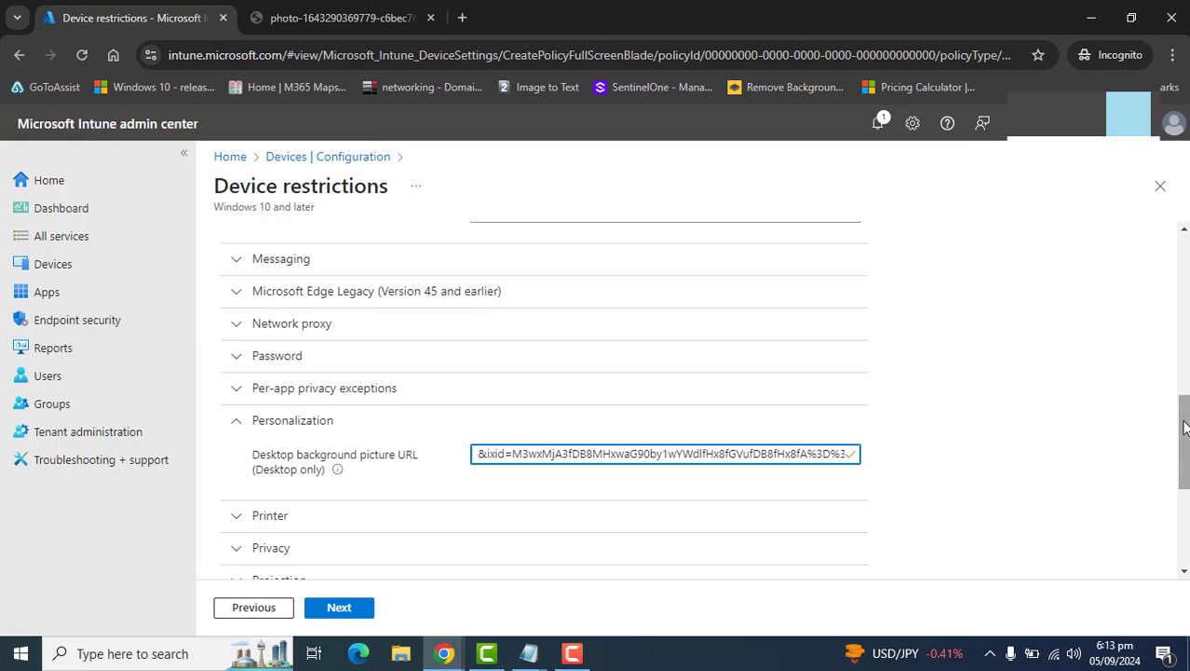
scroll(1183, 426, "up", 10)
scroll(1172, 419, "down", 10)
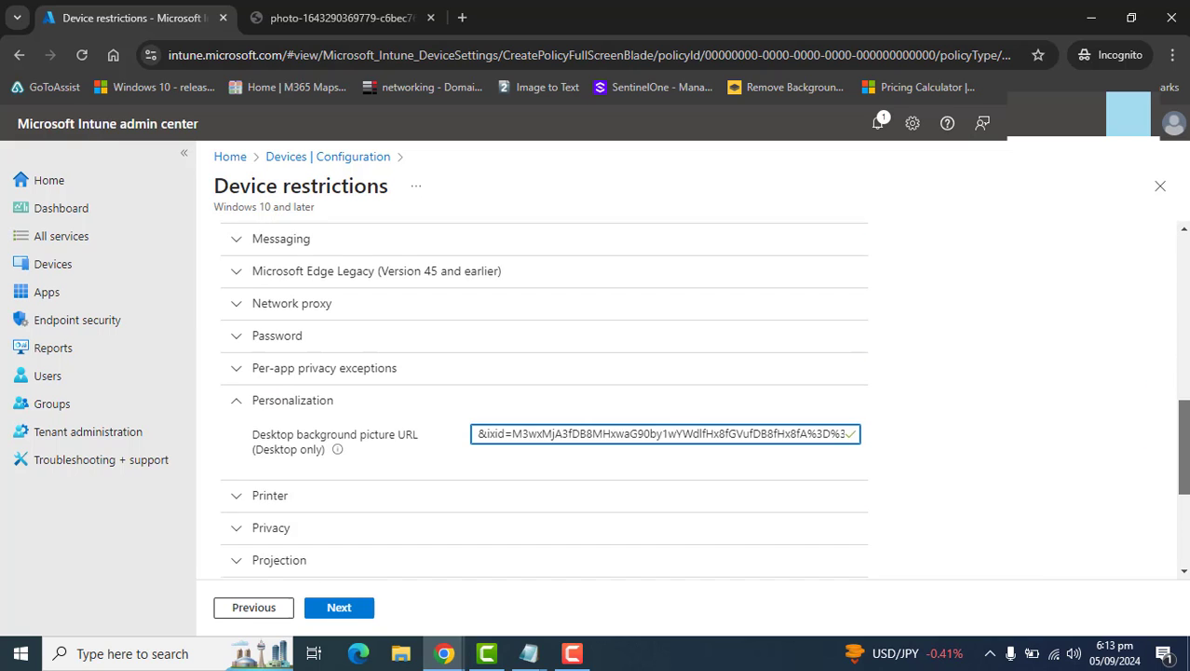
Check the remaining restriction categories and the locked screen picture URL, and continue to the profile's assignments
scroll(1181, 428, "down", 1)
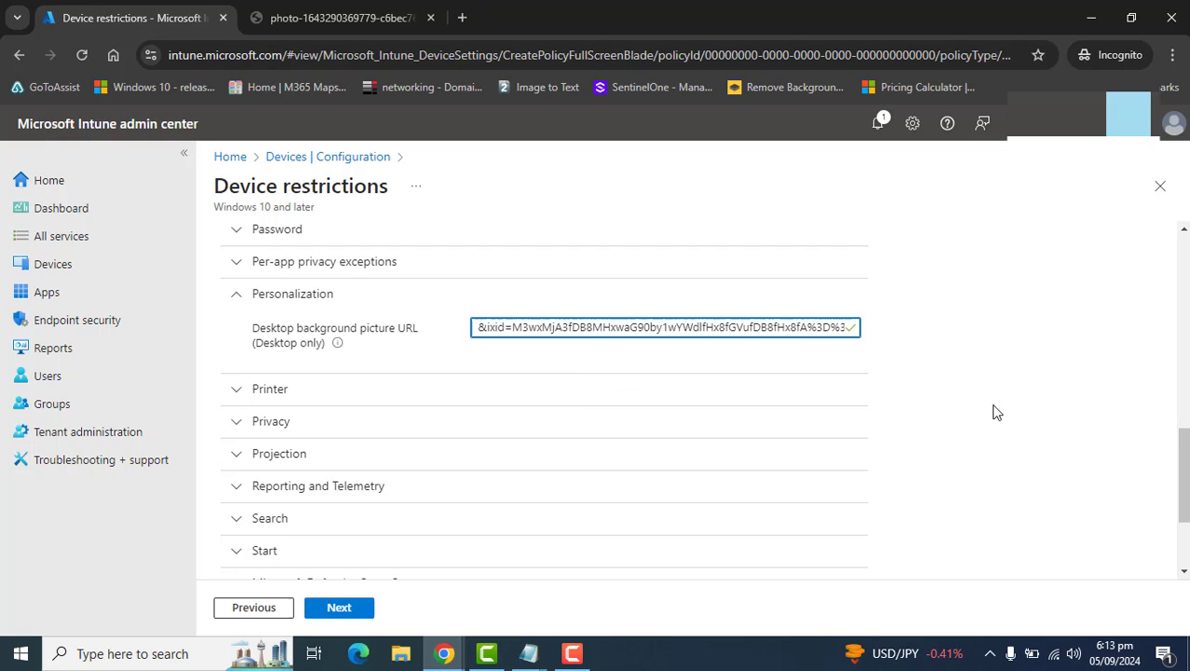
scroll(1183, 470, "down", 3)
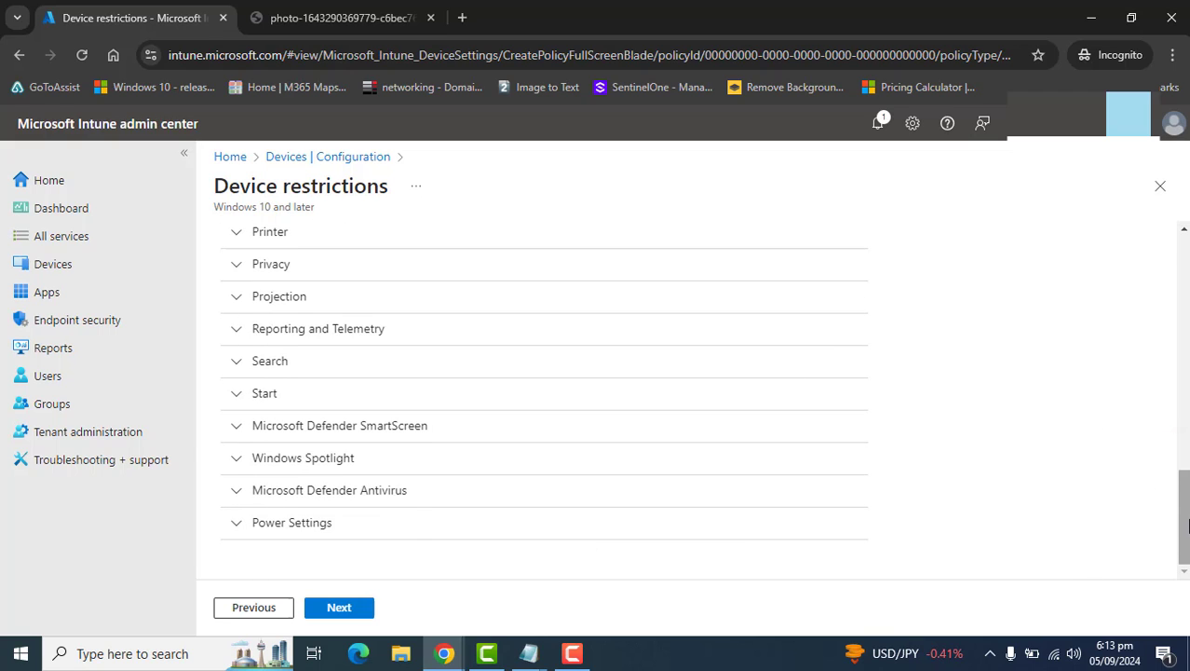
scroll(1184, 521, "up", 3)
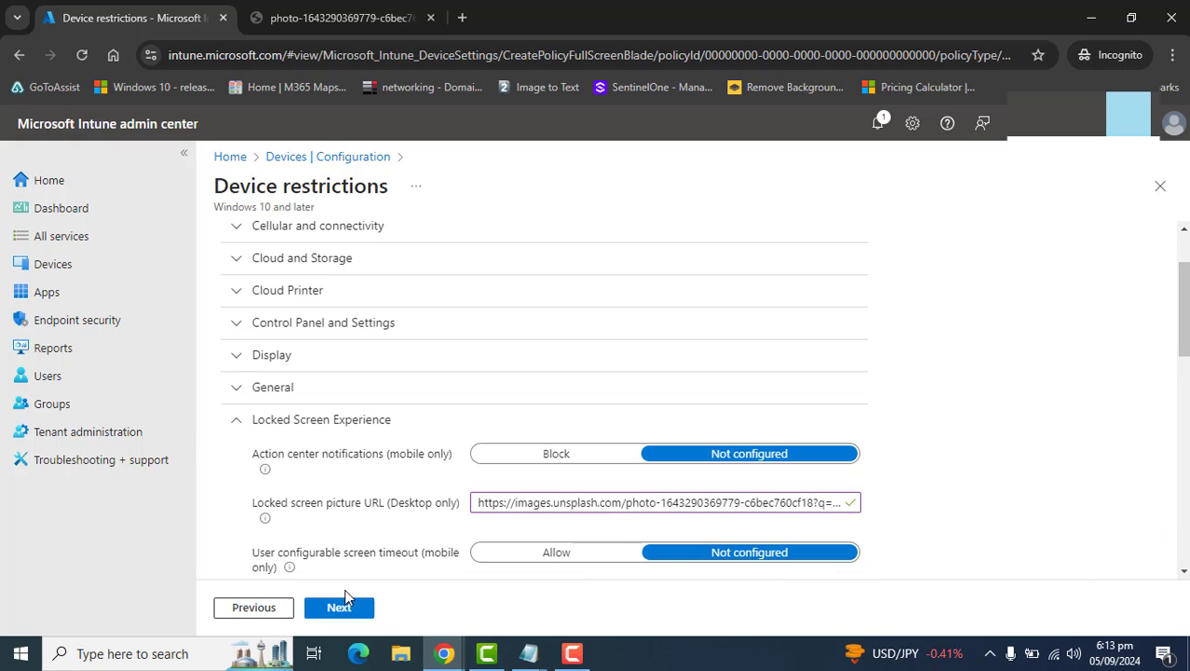
left_click(339, 606)
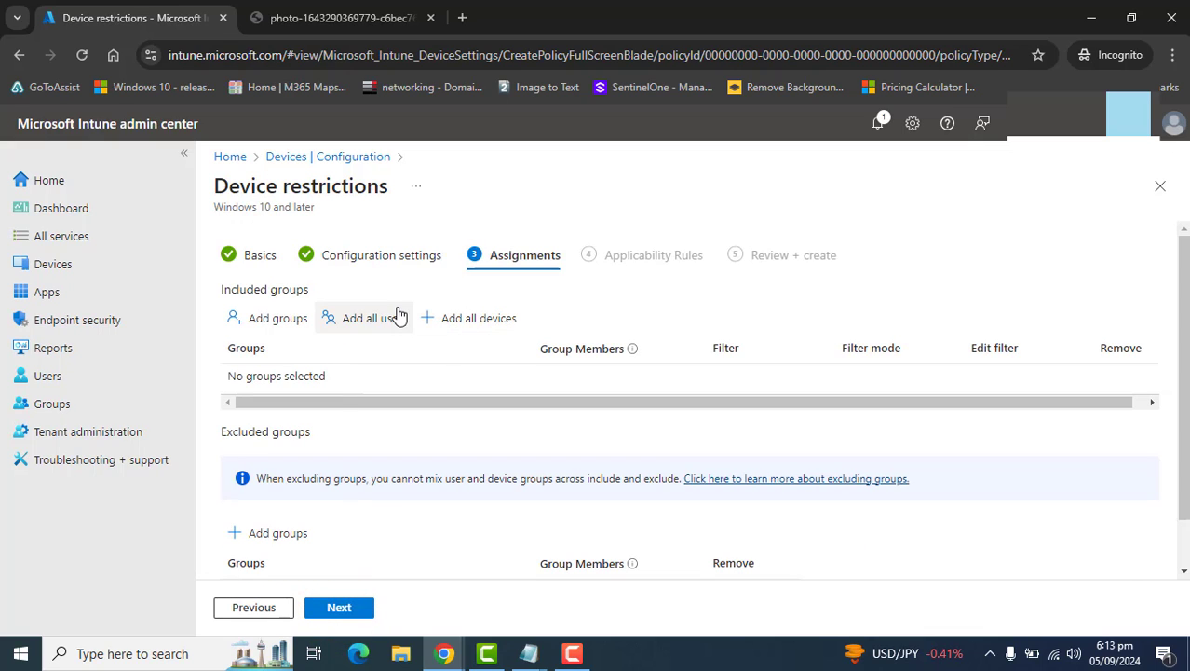
Assign the profile to all devices without excluding any groups, and continue to the applicability rules
left_click(276, 318)
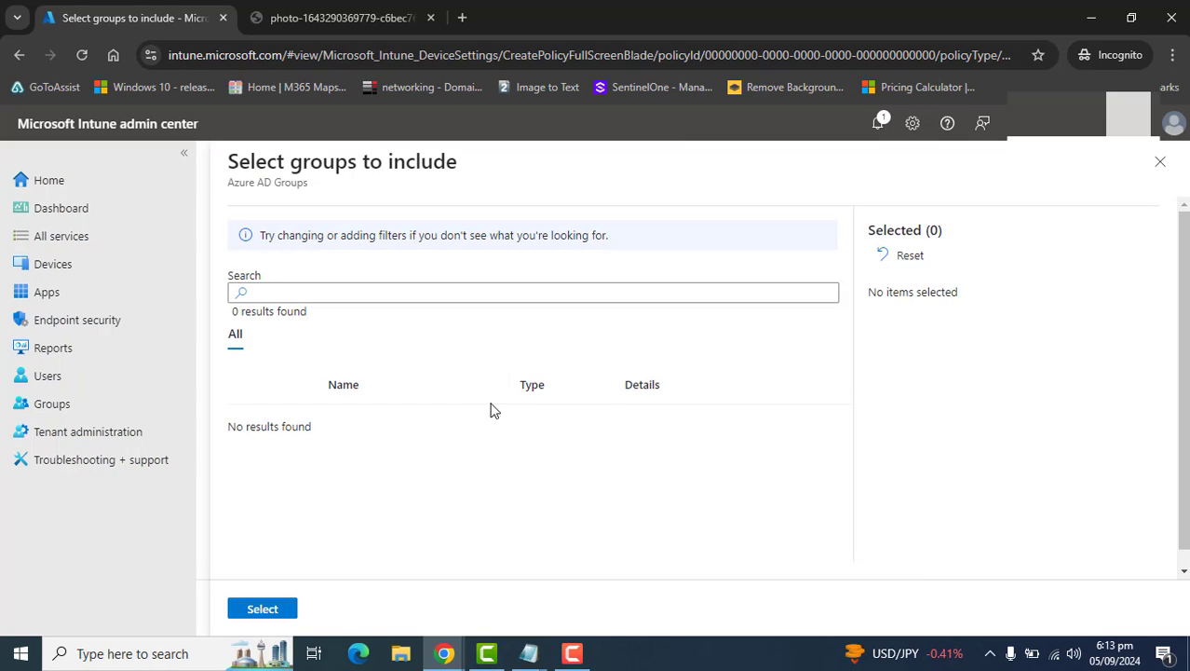
left_click(1161, 161)
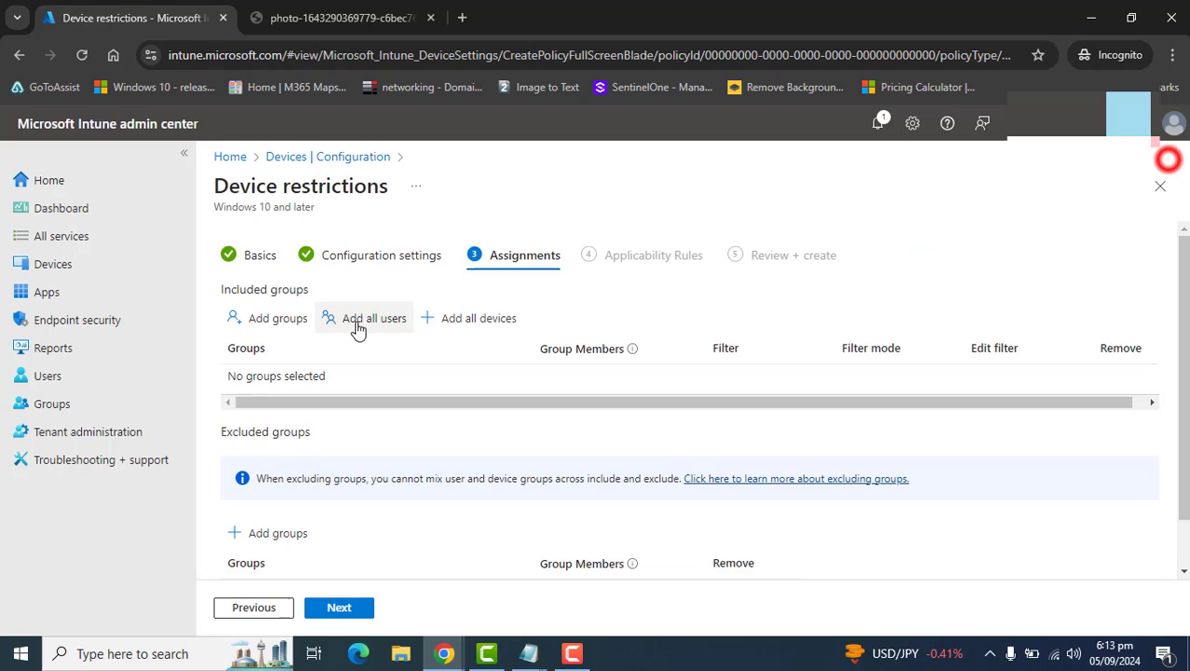
left_click(484, 319)
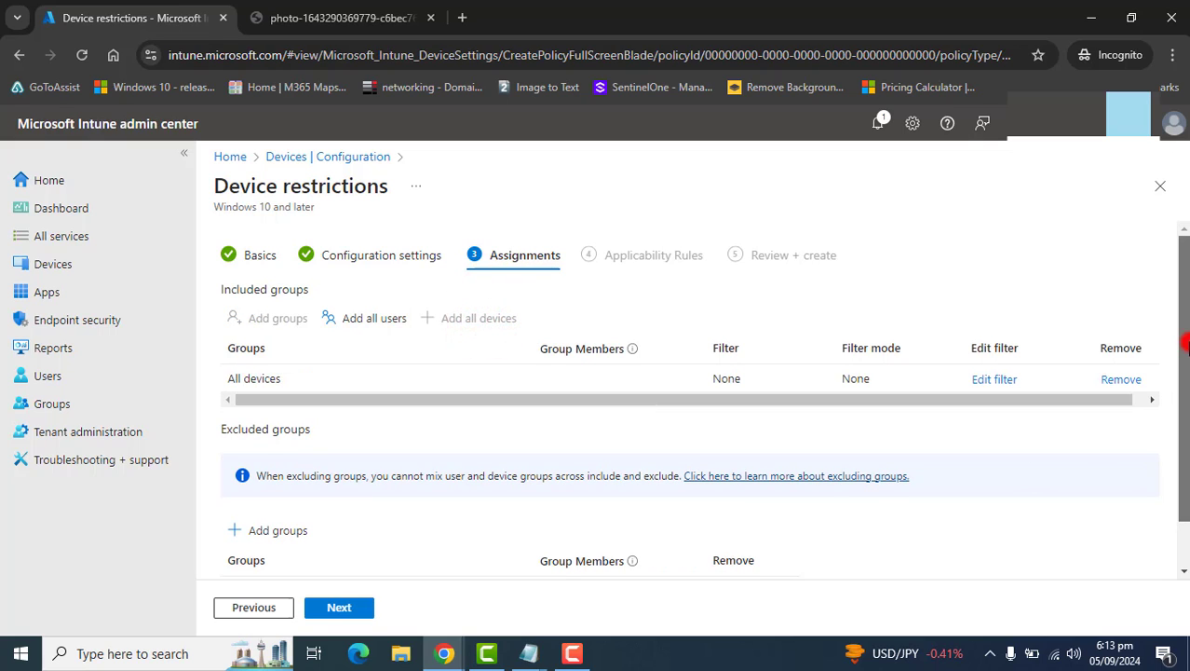
scroll(1172, 342, "down", 1)
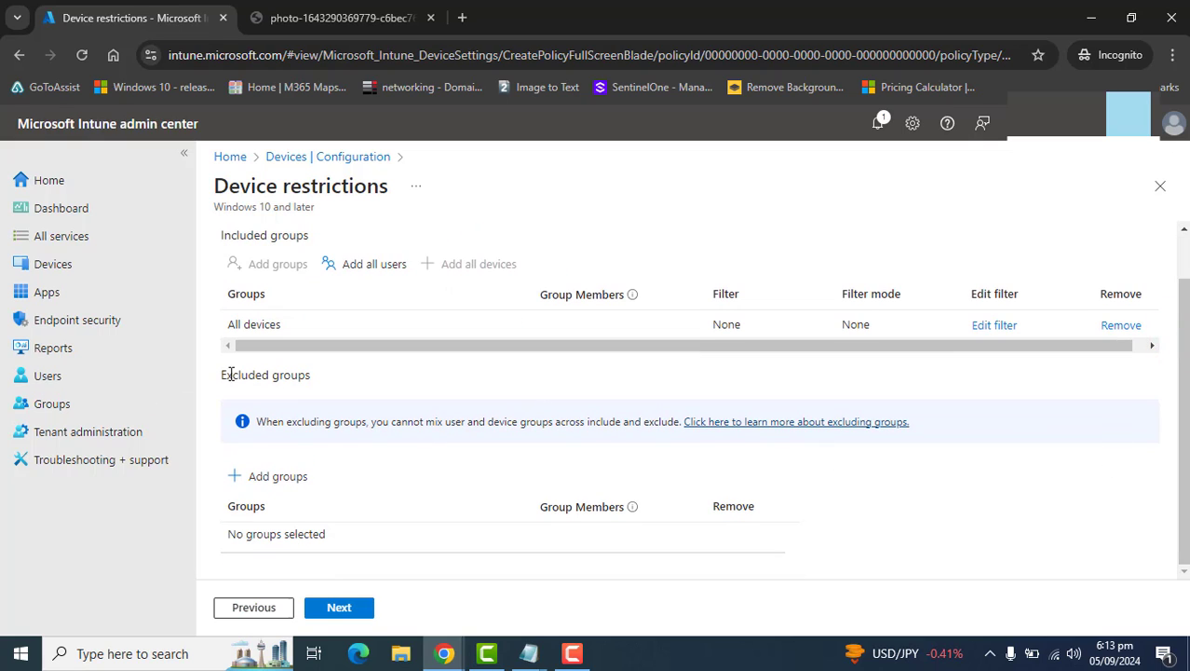
left_click_drag(220, 376, 296, 421)
left_click(482, 414)
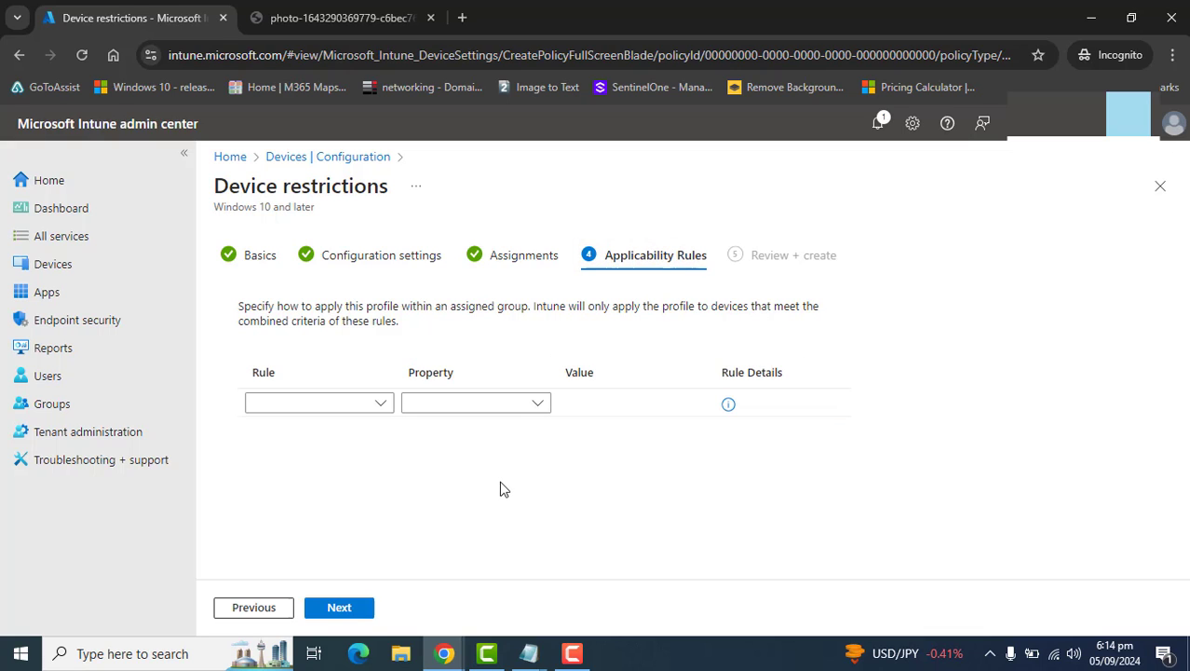
Leave the applicability rules empty, review the profile summary, and create the profile
left_click(364, 611)
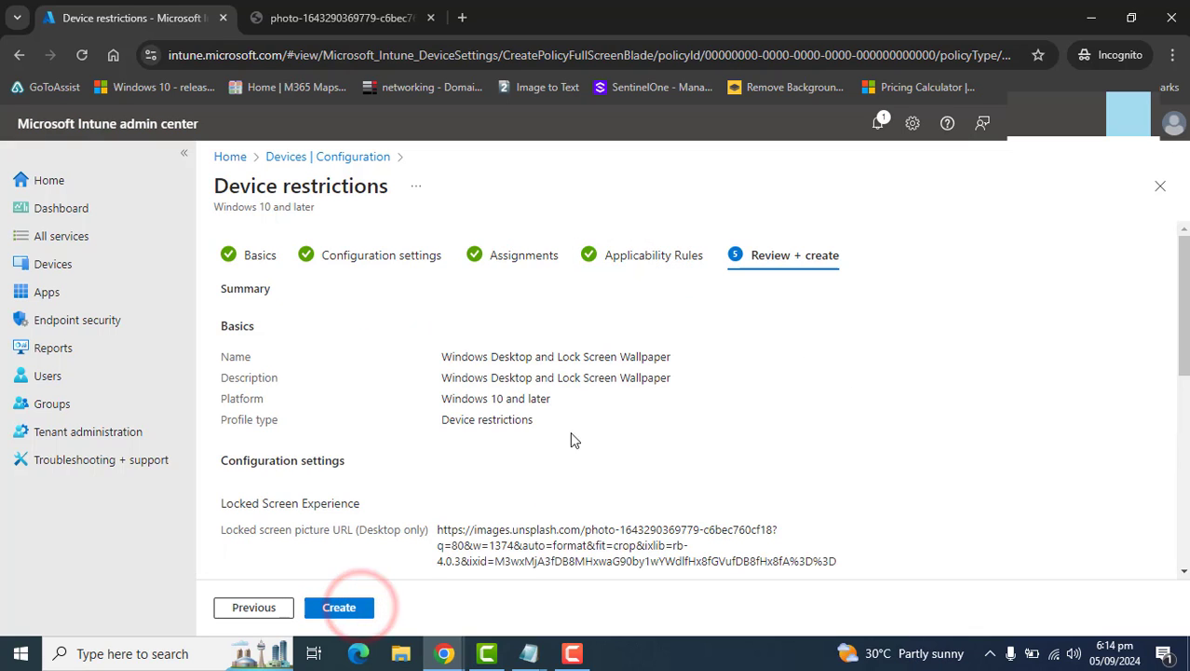
scroll(1184, 277, "down", 2)
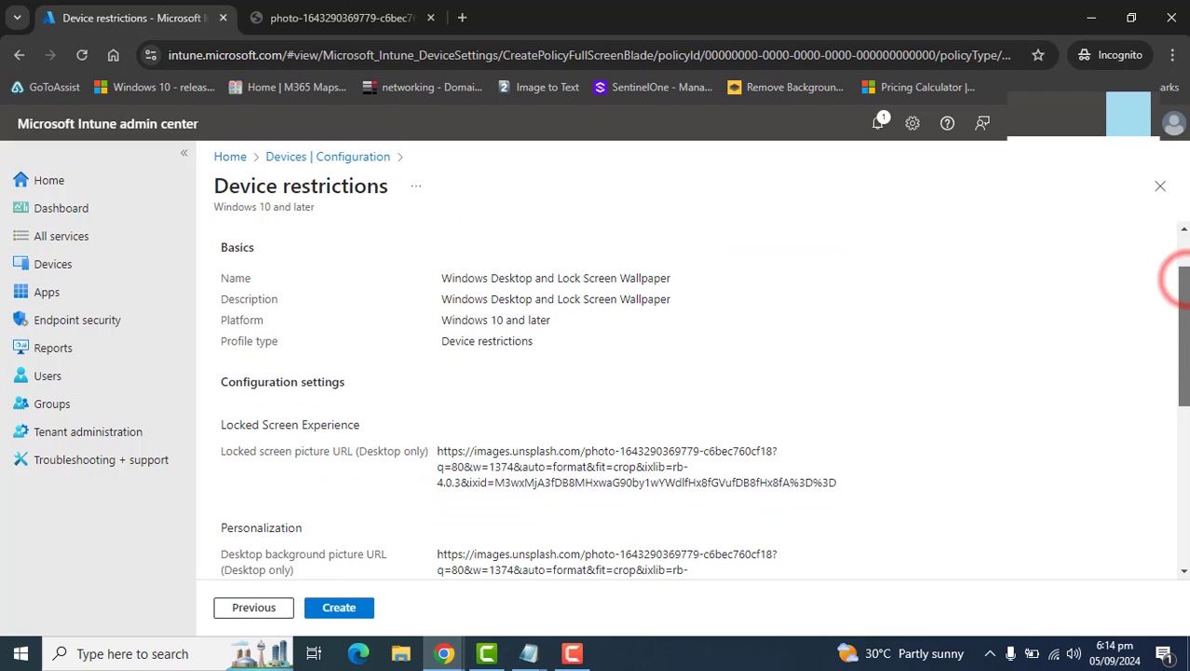
scroll(1184, 515, "down", 5)
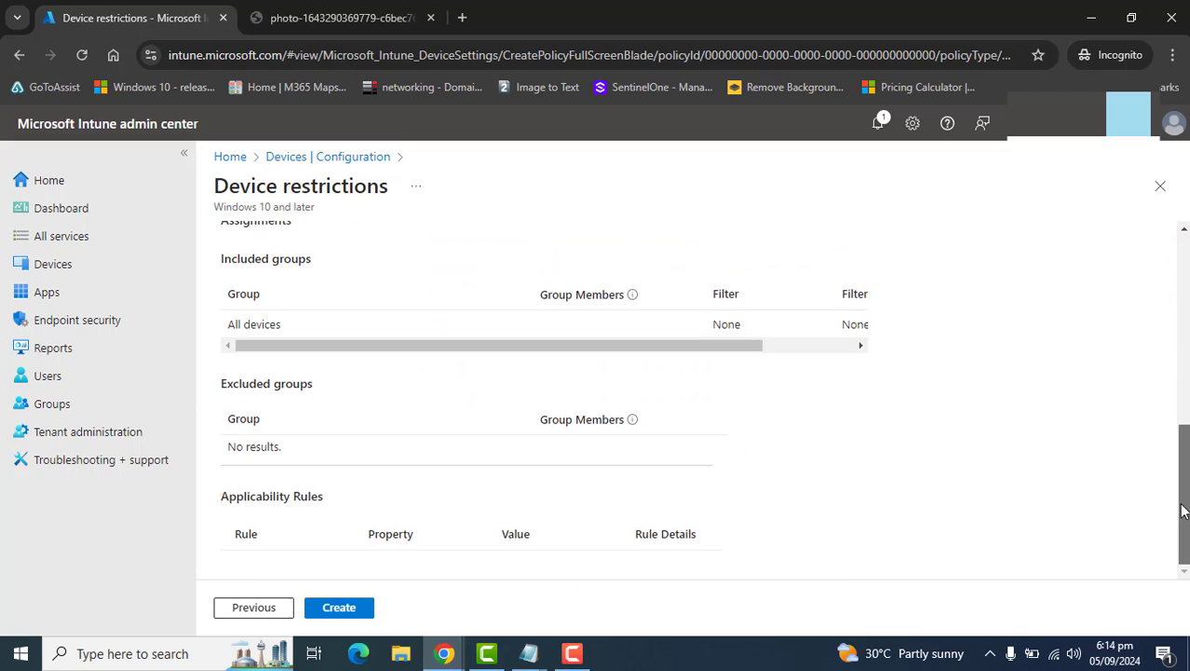
scroll(1186, 237, "up", 7)
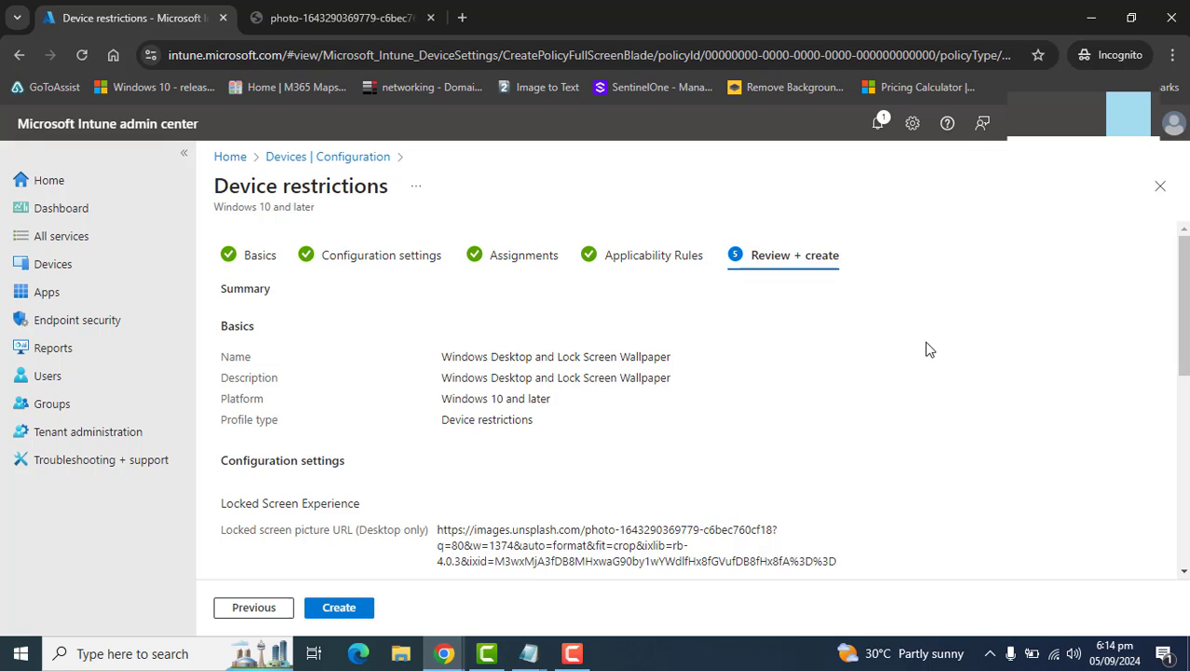
left_click_drag(1184, 244, 1181, 393)
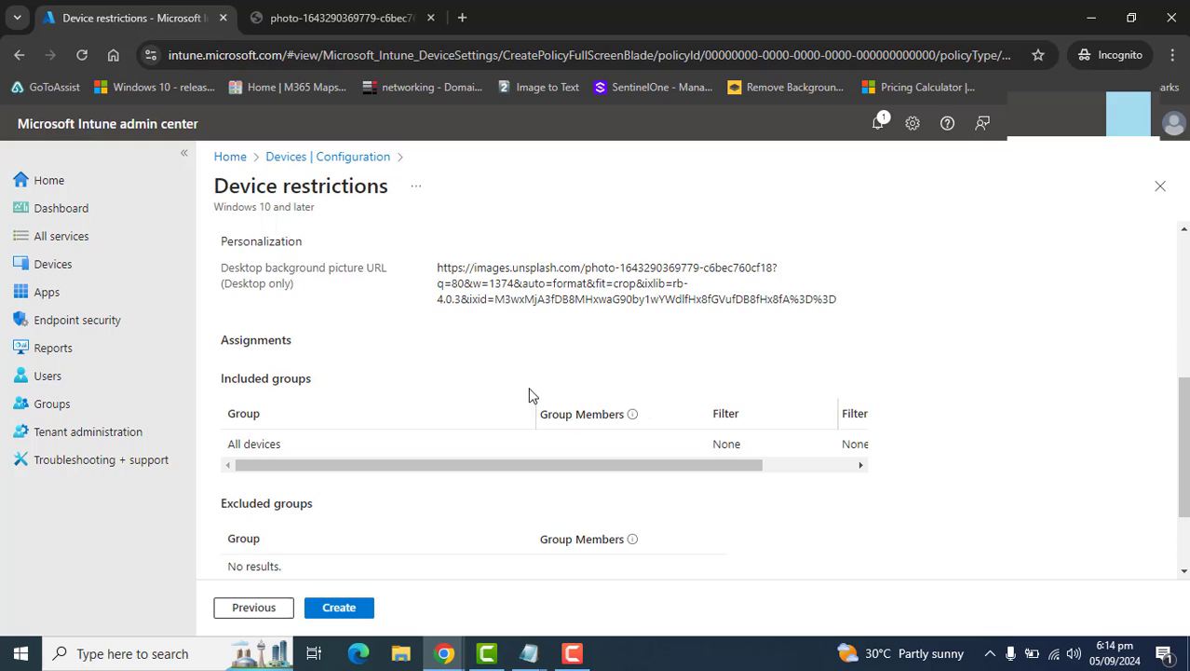
left_click(343, 608)
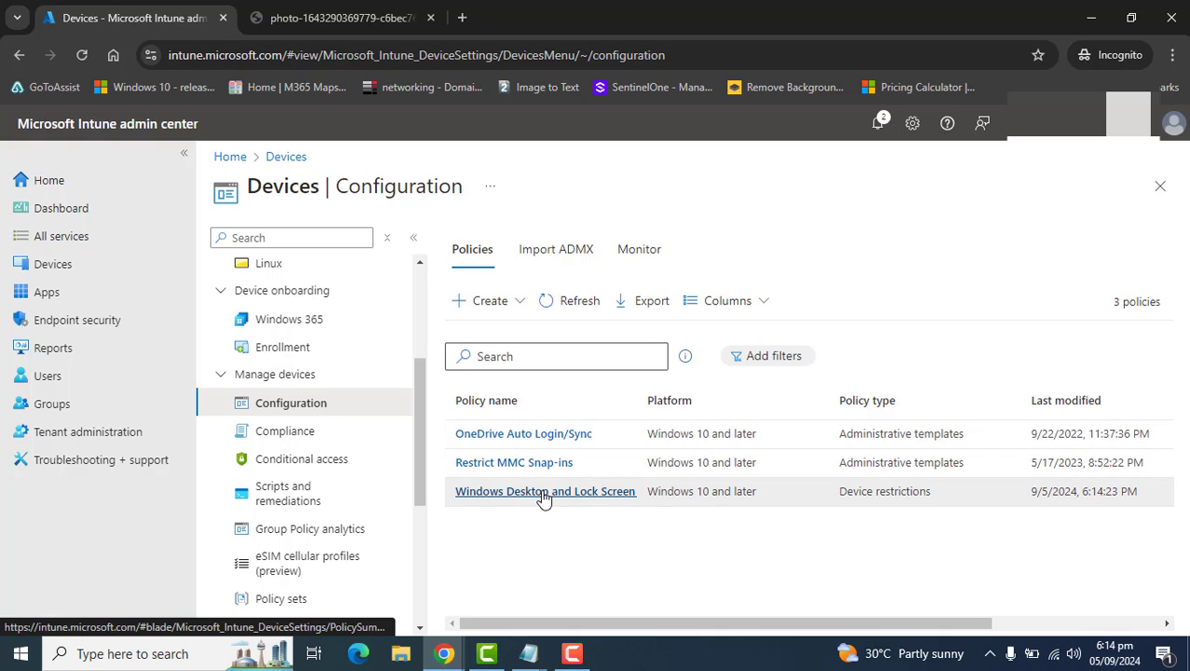
Open the Windows Desktop and Lock Screen Wallpaper policy, view its device check-in report, and return to the policy overview
left_click(544, 495)
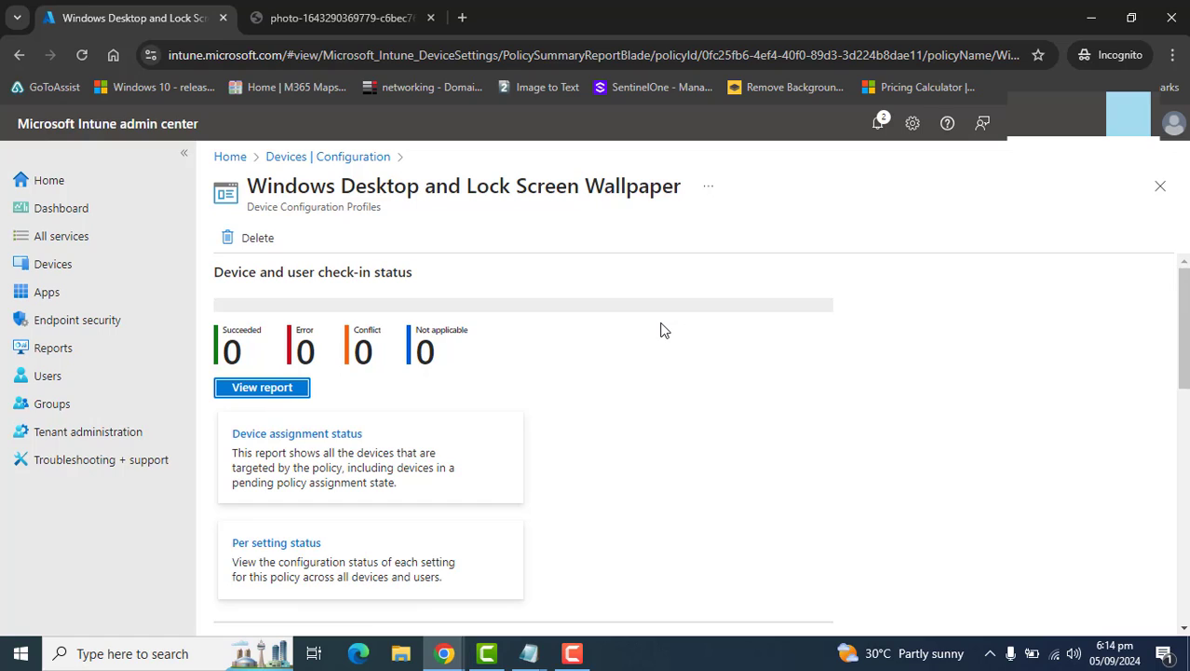
left_click(274, 391)
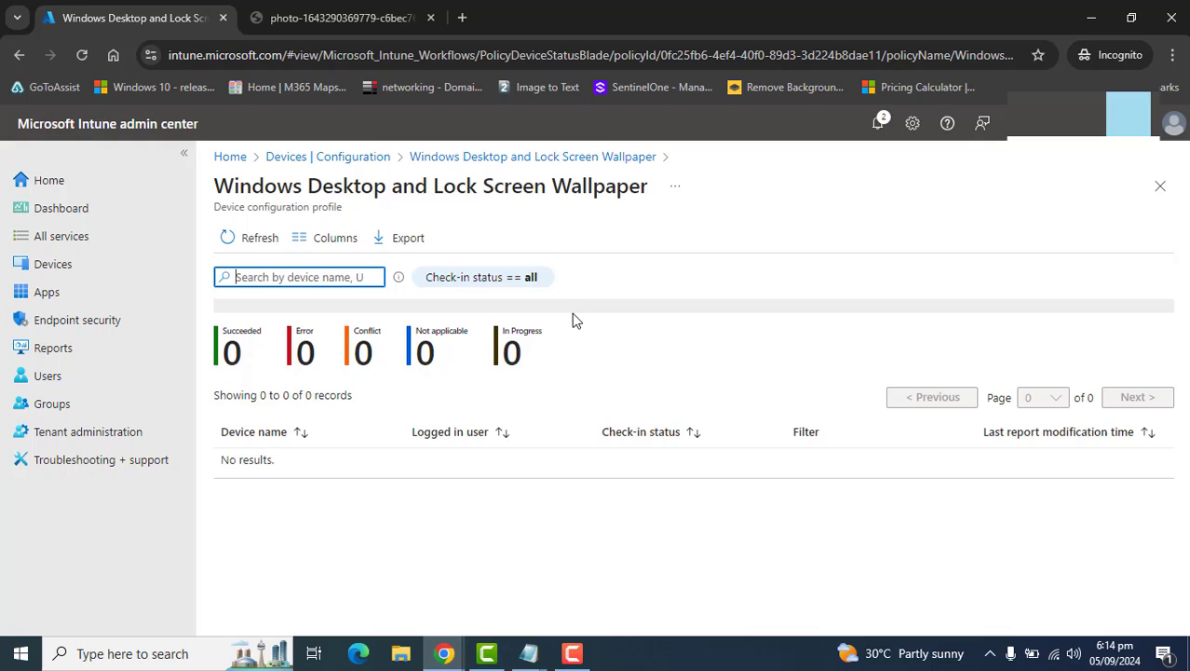
left_click_drag(537, 327, 416, 331)
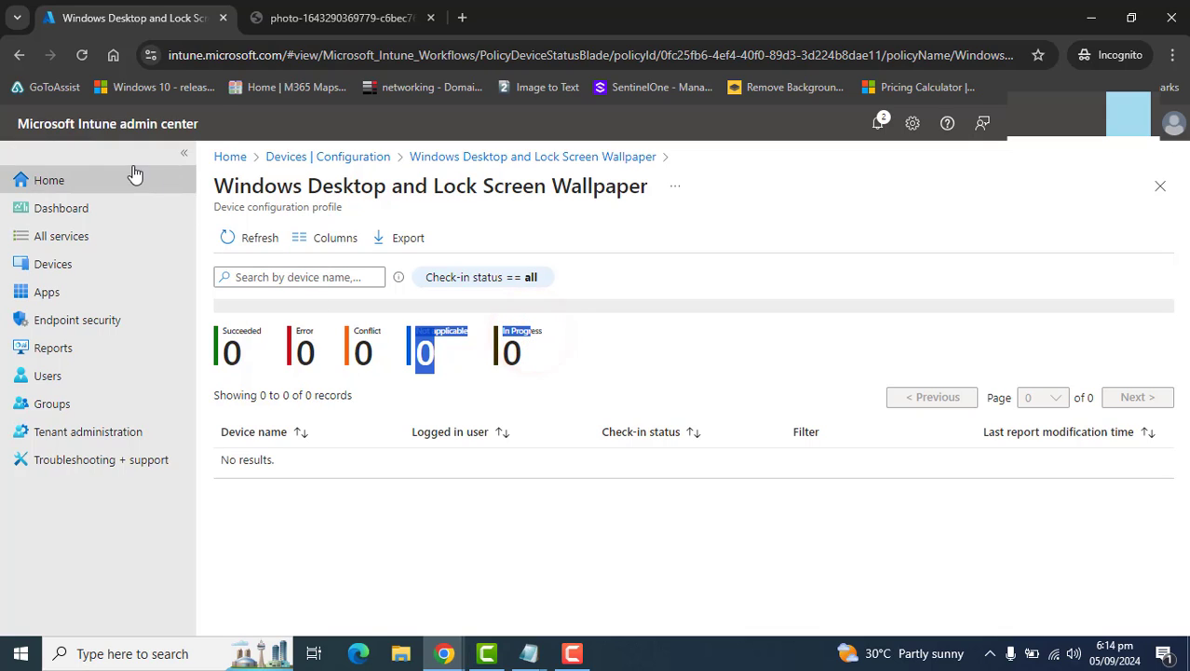
left_click(19, 55)
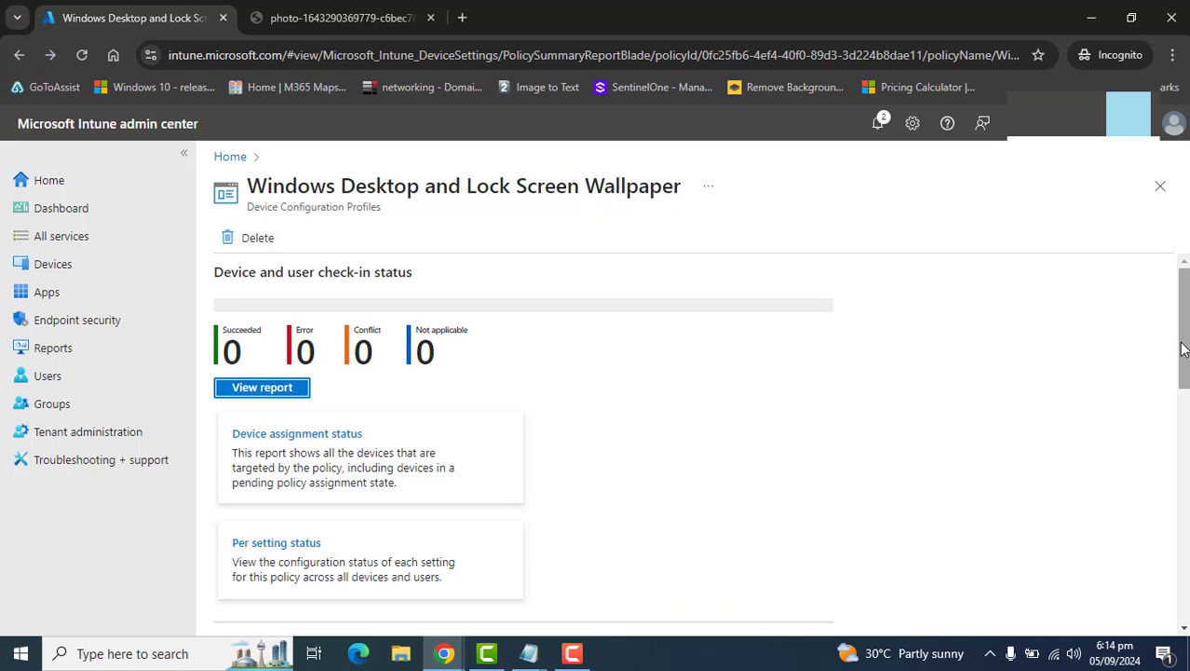
Examine the policy's properties, from its basics and assignments to the scope tags, configuration settings and applicability rules
left_click_drag(1183, 350, 1172, 411)
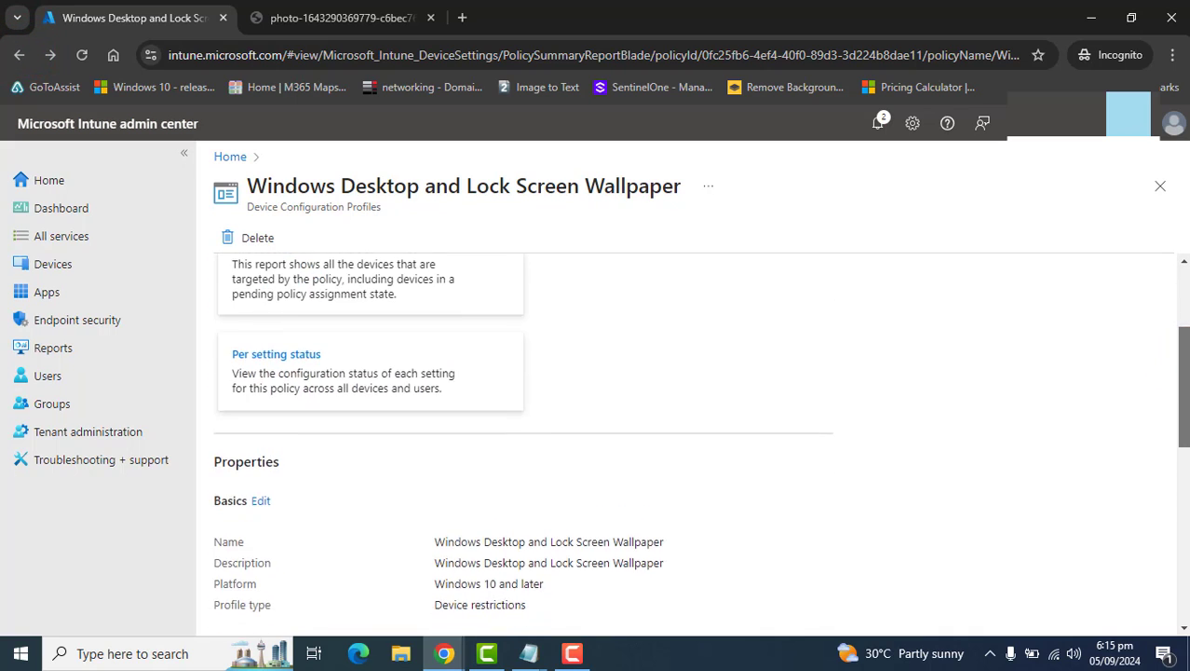
scroll(765, 559, "down", 3)
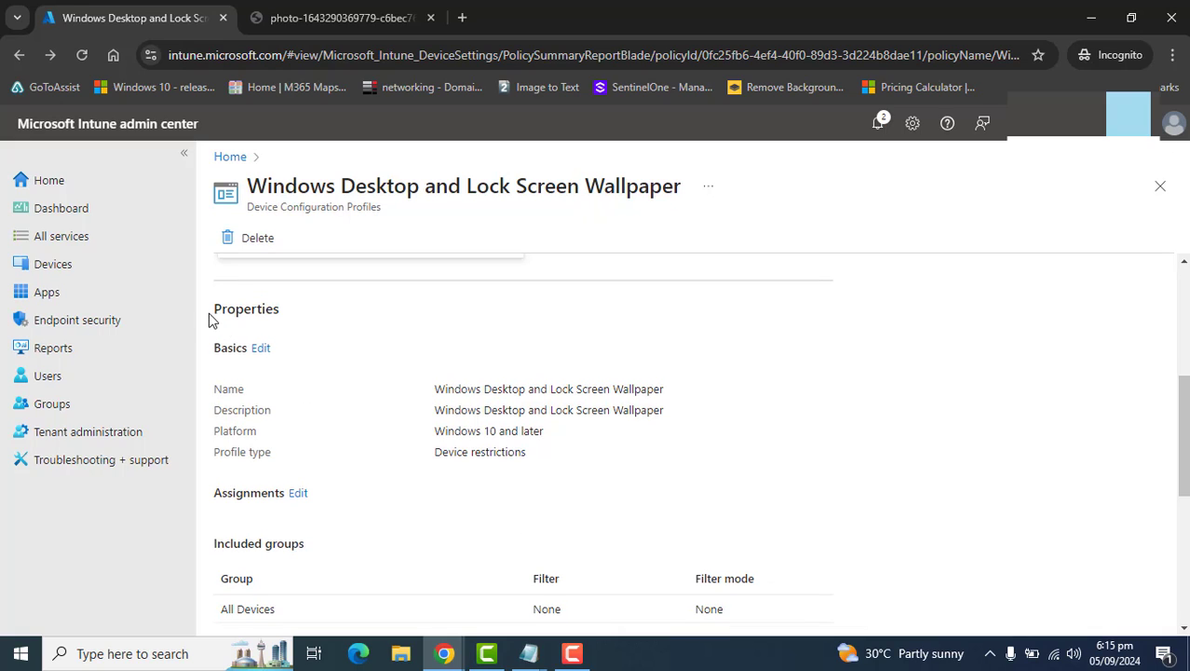
left_click_drag(214, 343, 256, 346)
left_click_drag(1181, 411, 1181, 419)
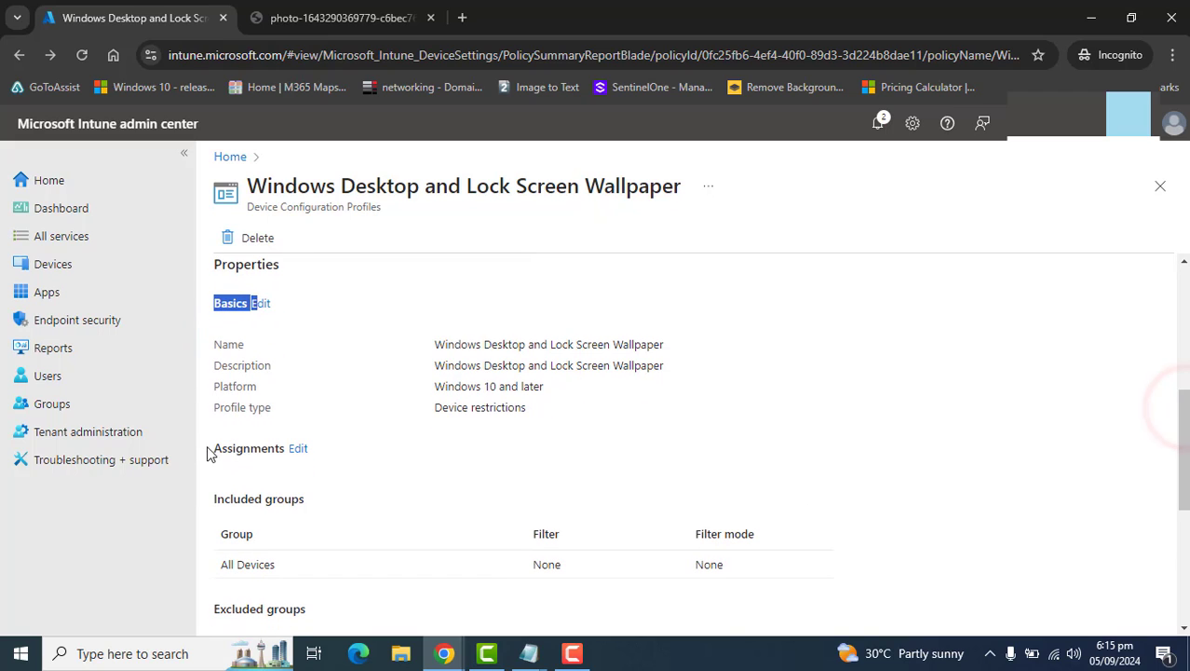
left_click_drag(221, 450, 307, 450)
left_click_drag(1183, 480, 1183, 489)
scroll(1183, 489, "down", 5)
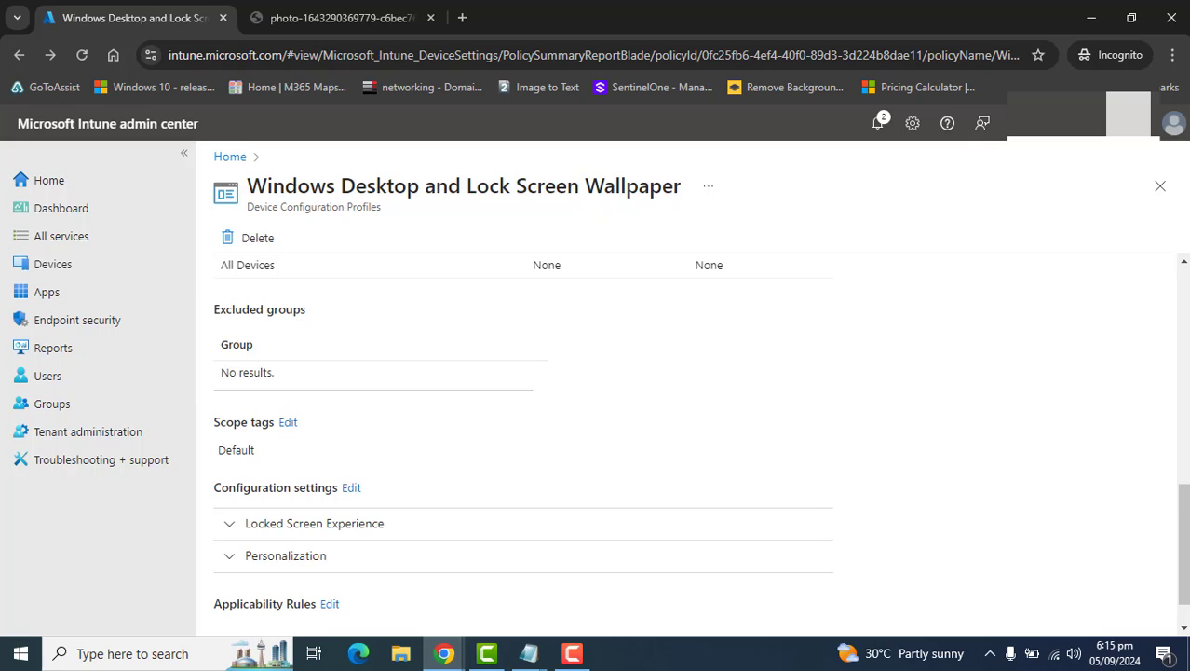
left_click_drag(1183, 506, 1183, 515)
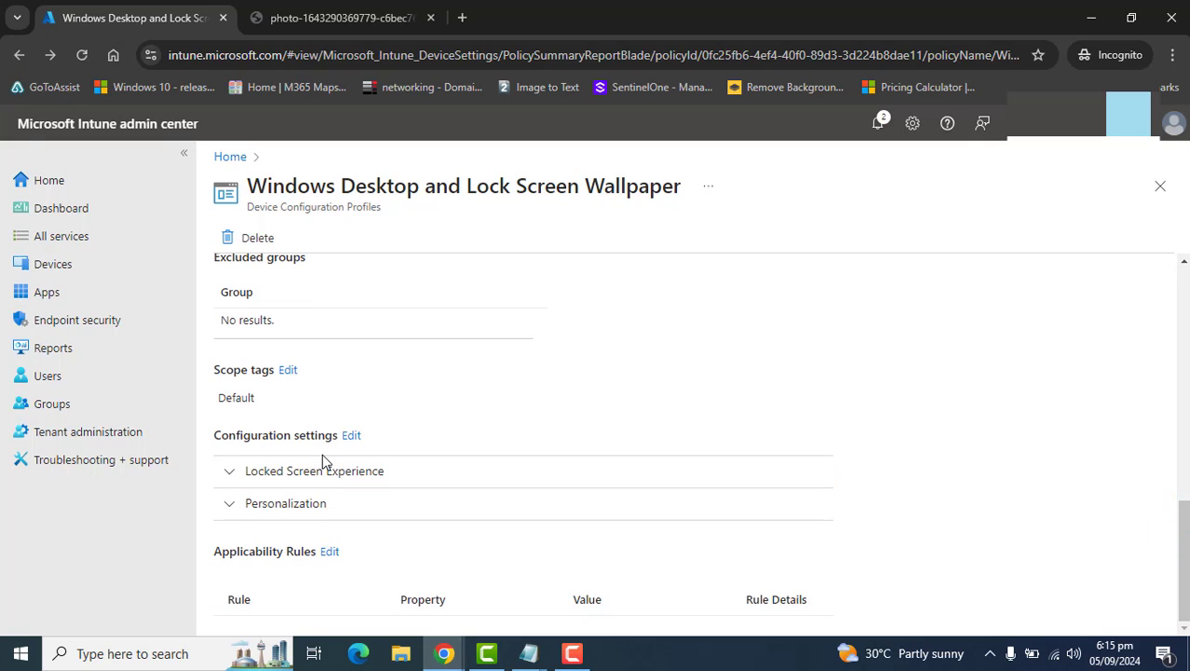
Open the policy's configuration settings for editing and inspect the desktop background picture URL under Personalization
left_click(351, 435)
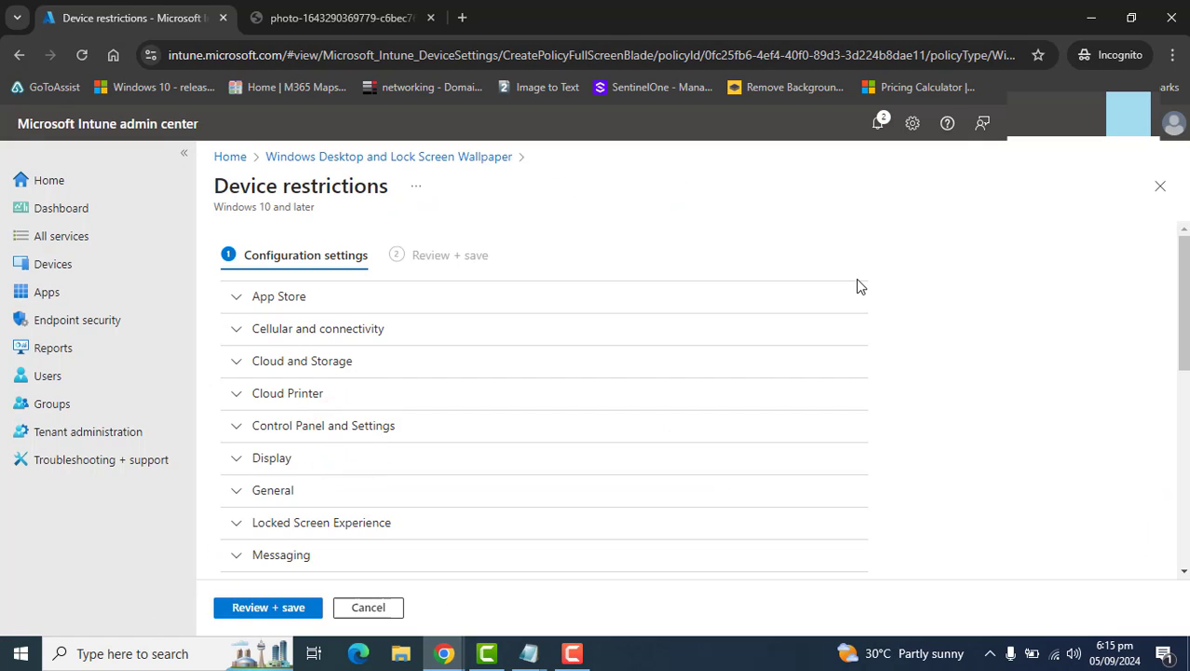
left_click_drag(1182, 289, 1181, 604)
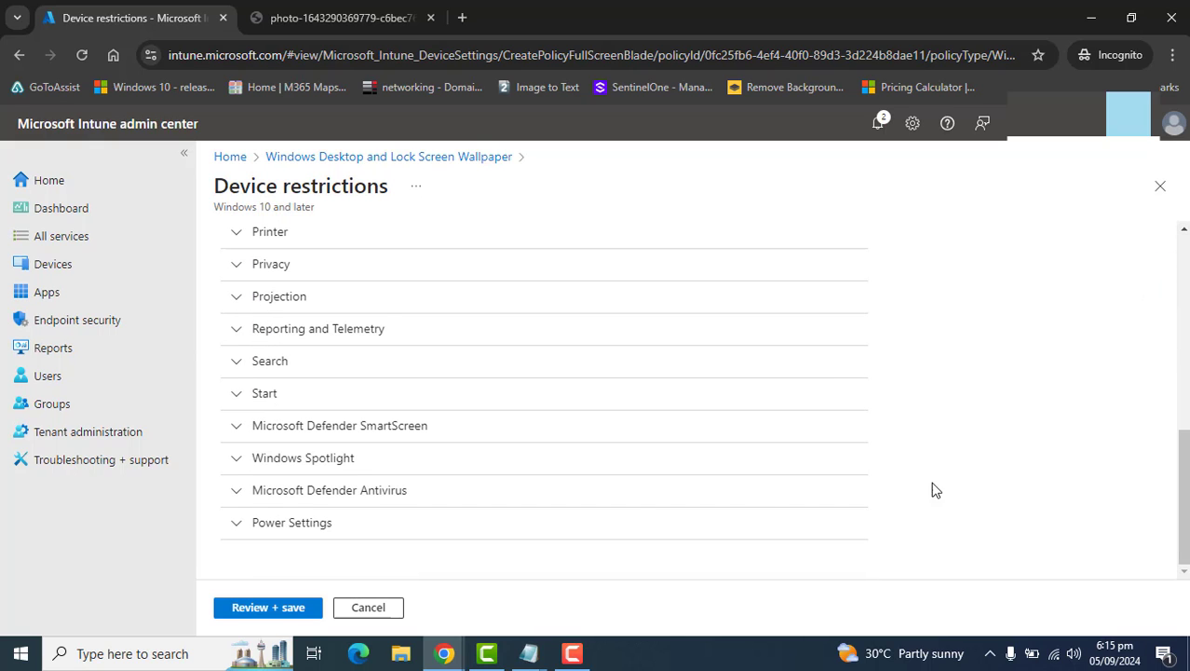
scroll(745, 496, "up", 3)
triple_click(479, 434)
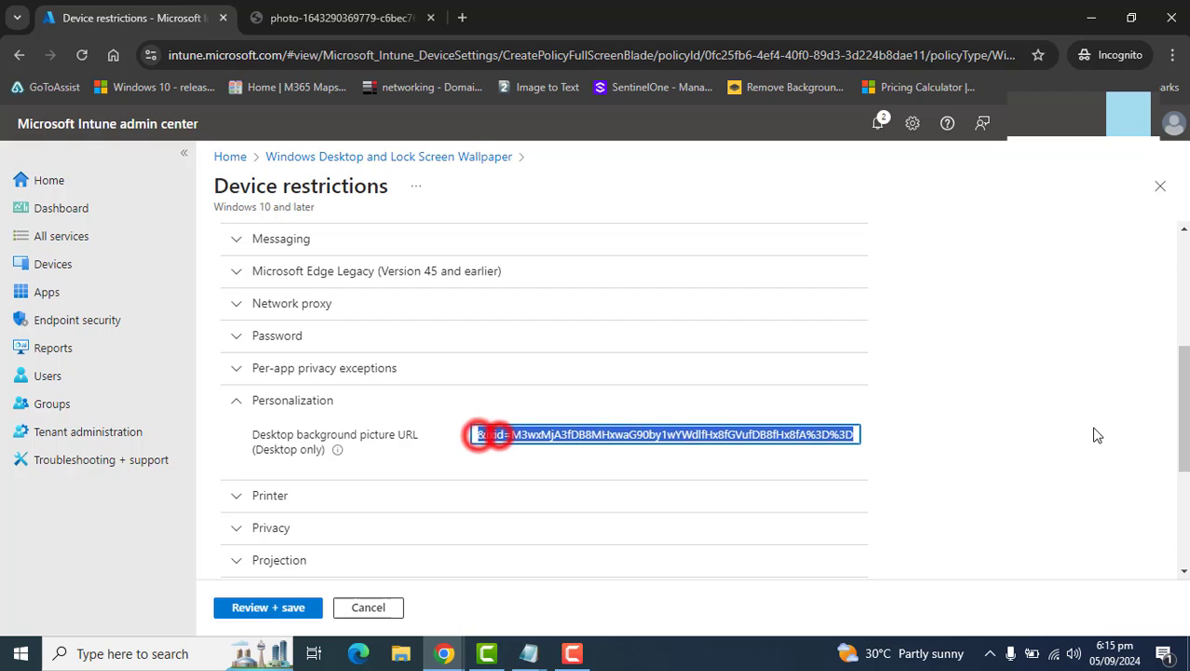
left_click(1138, 412)
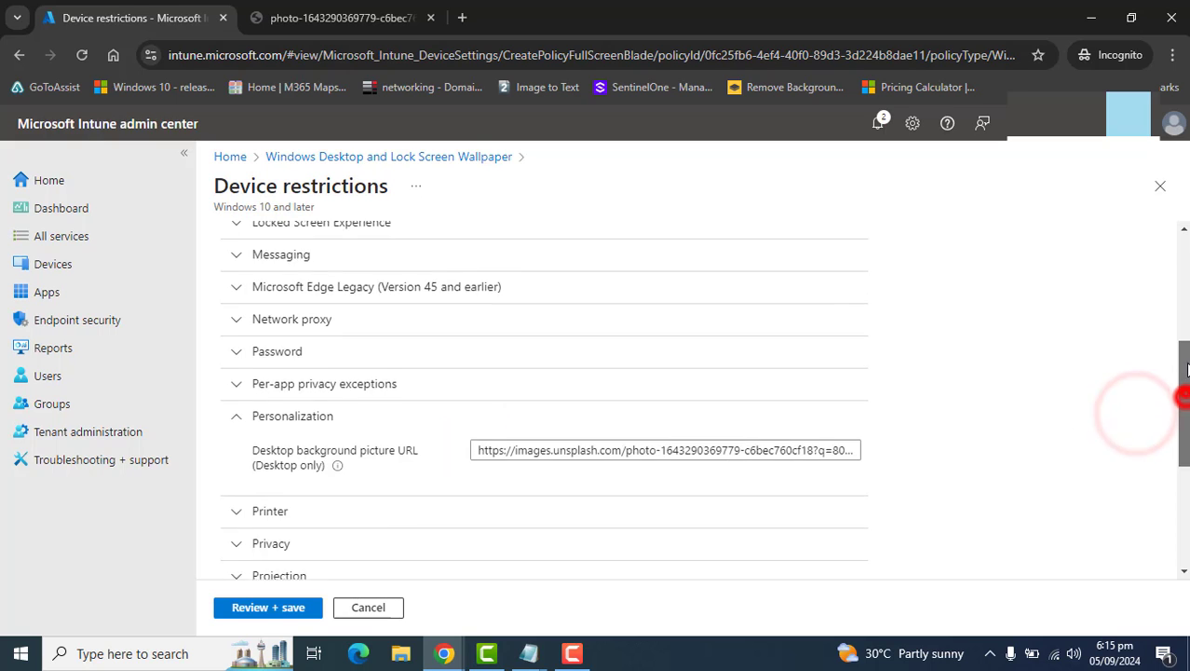
Expand Locked Screen Experience to check the locked screen picture URL, cancel the editing, and return to the policy's check-in status
scroll(1183, 398, "up", 2)
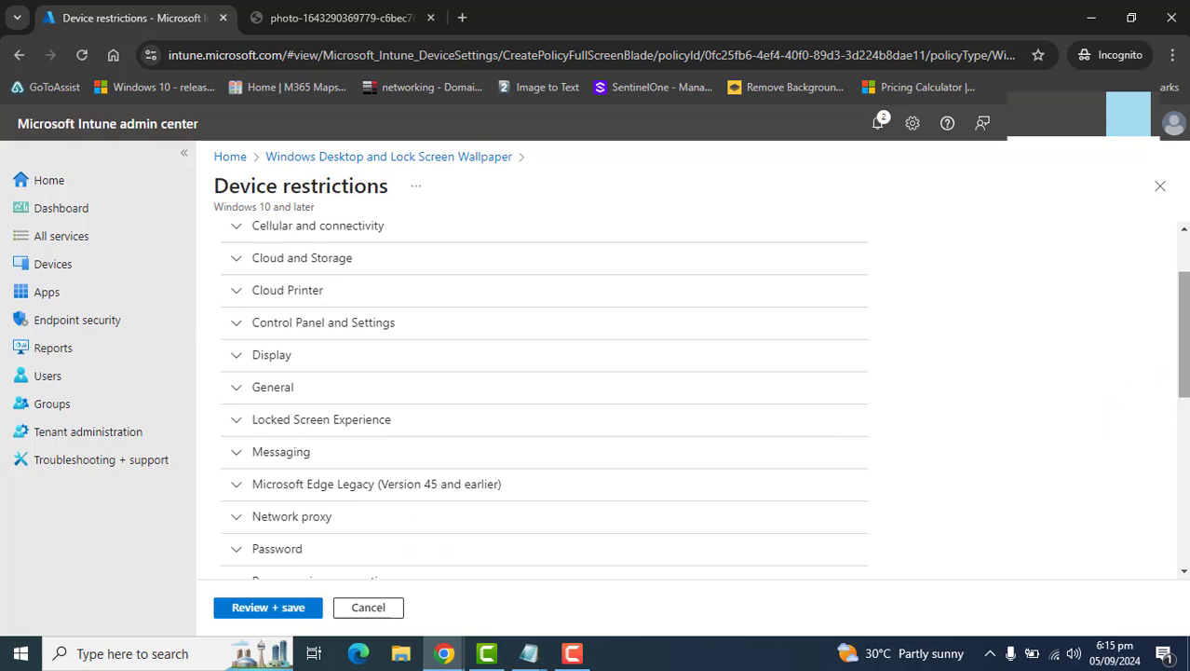
scroll(1183, 335, "up", 1)
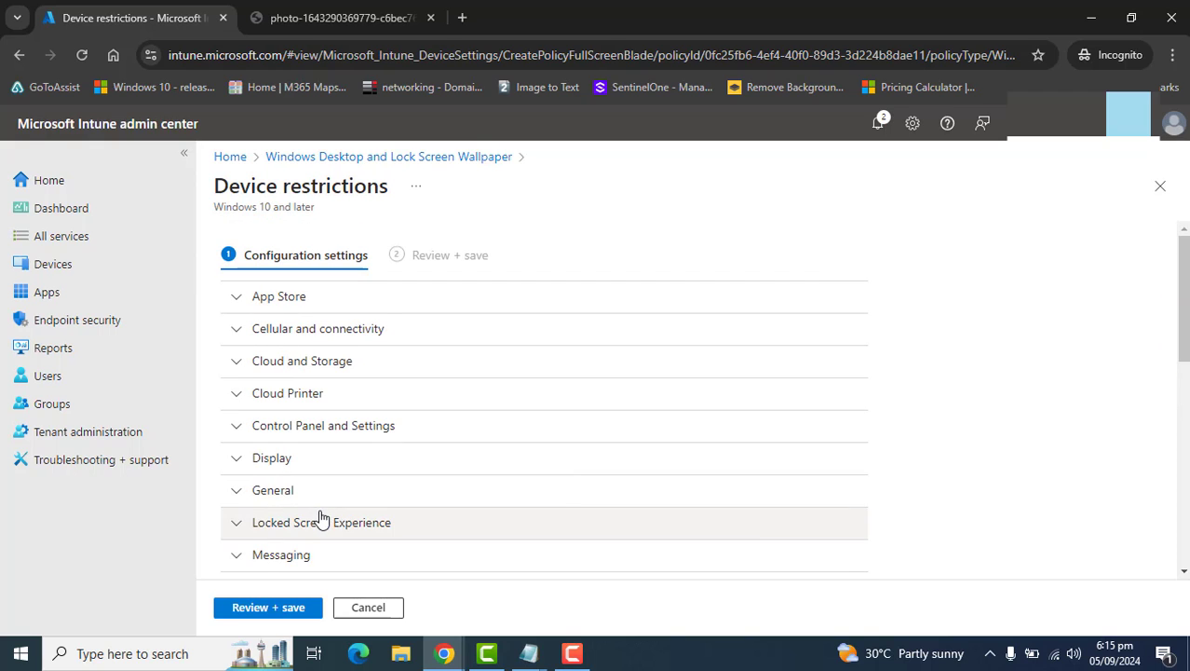
left_click(321, 520)
scroll(1181, 280, "down", 3)
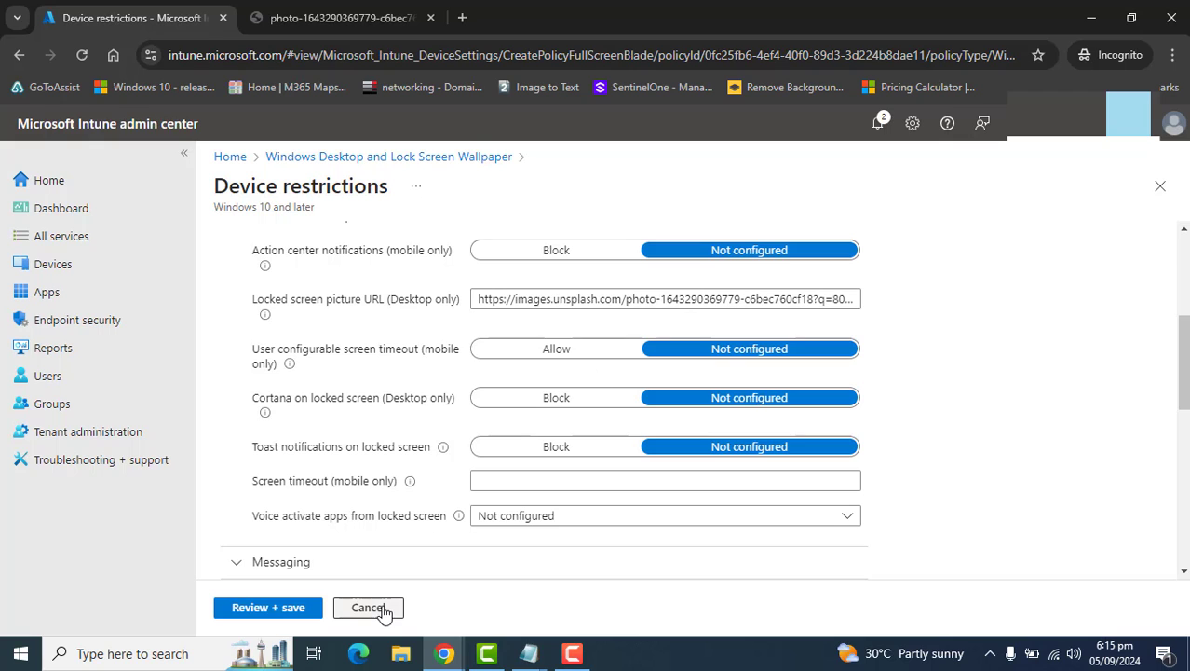
left_click(382, 608)
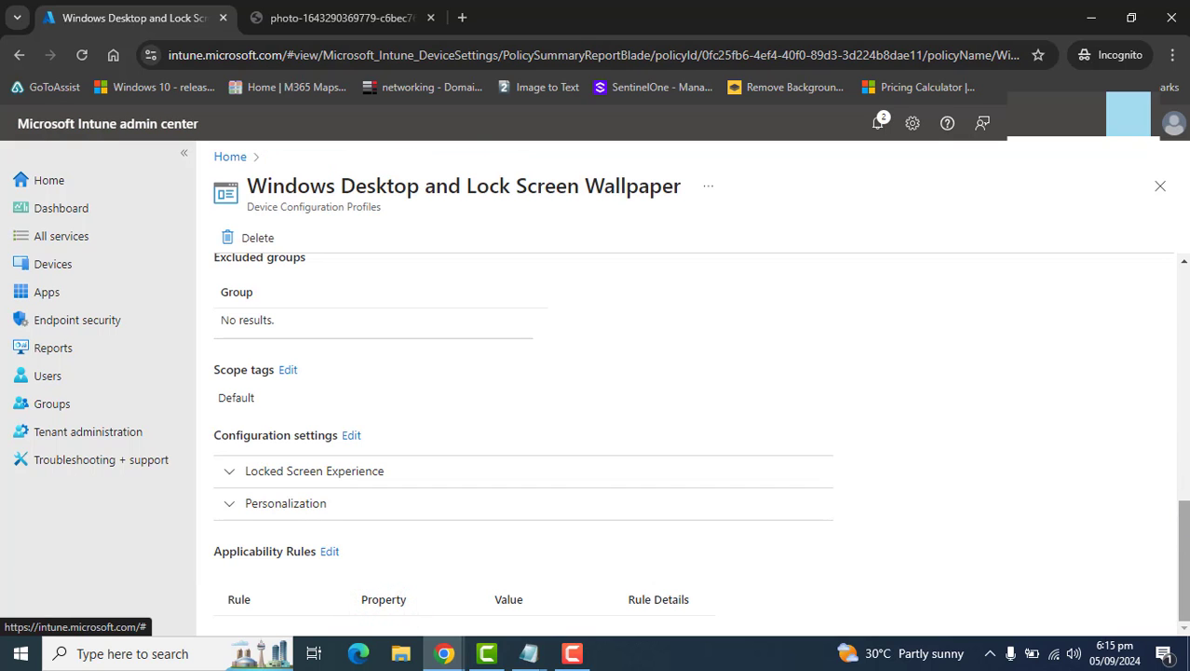
scroll(1181, 548, "up", 8)
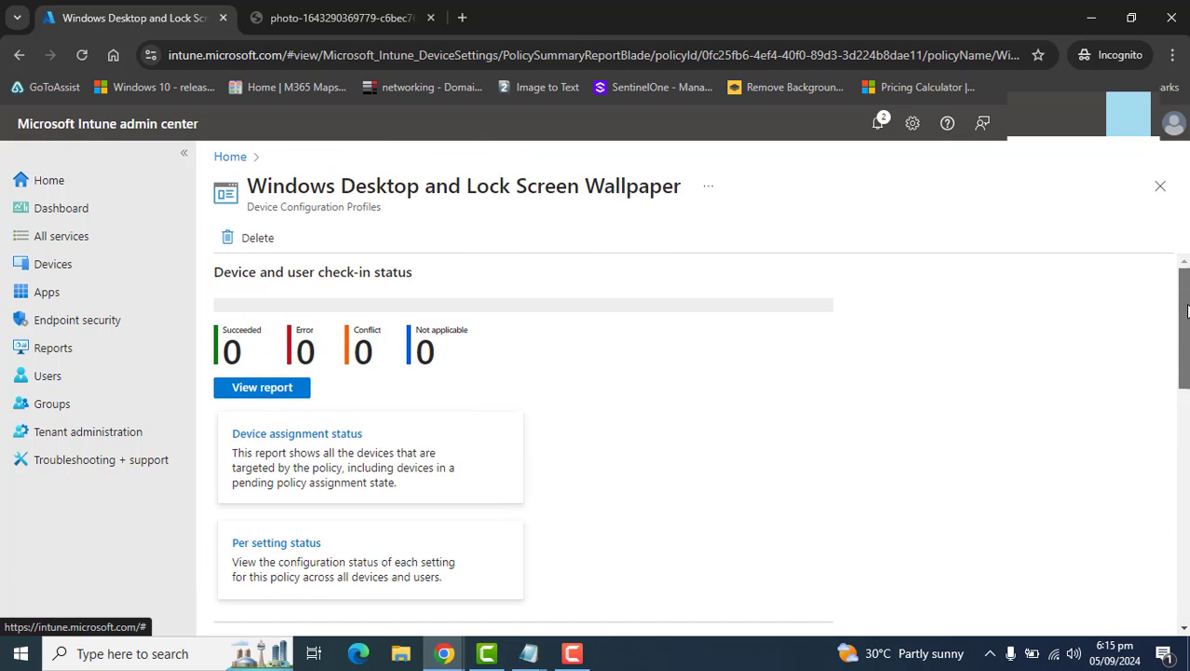